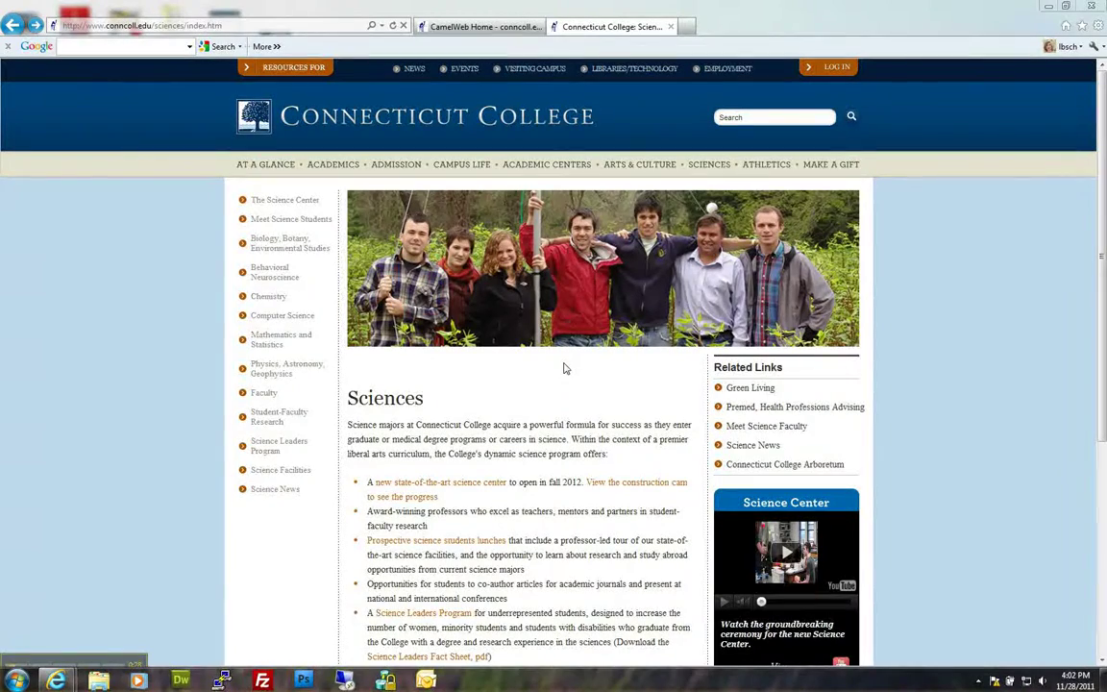
Step: Follow the 'Meet Science Faculty' related link from the Sciences page
{"action": "left_click", "coordinate": [794, 428]}
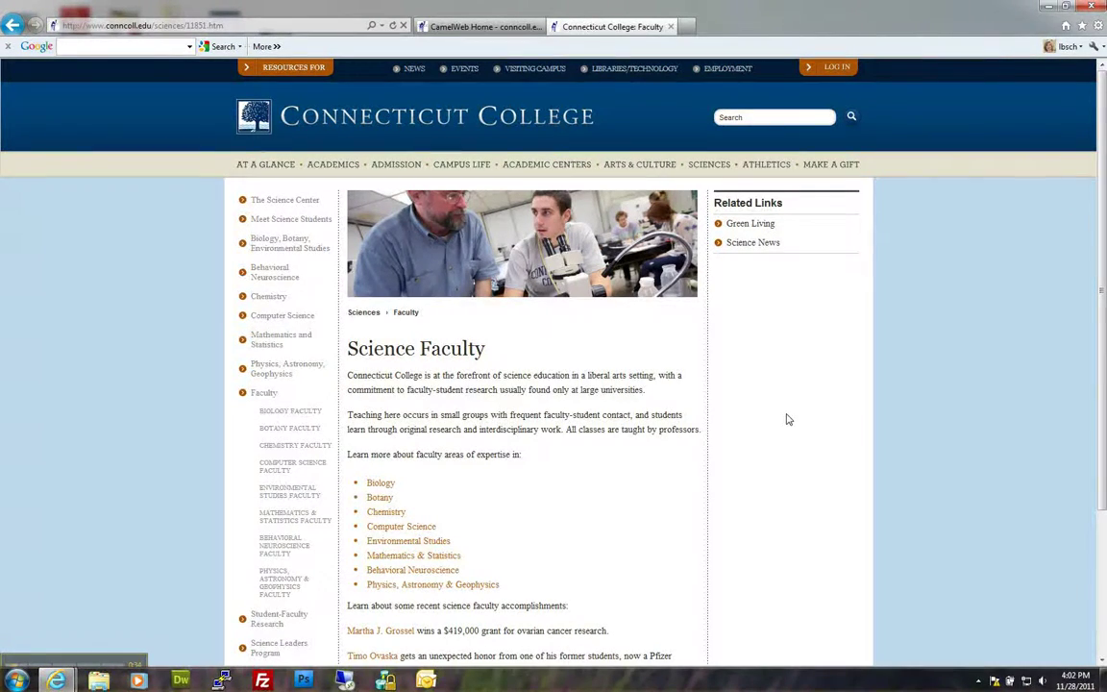
Step: Find PageID 11851 in the Science Faculty page source, then return to the CamelWeb Home tab
{"action": "right_click", "coordinate": [733, 349]}
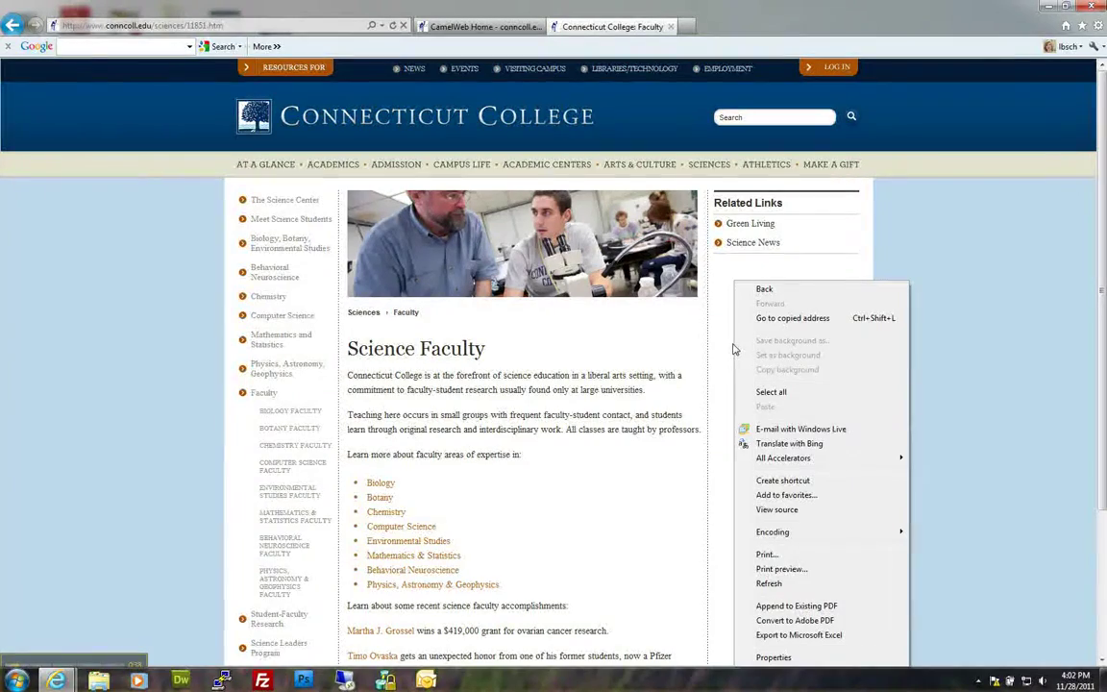
{"action": "left_click", "coordinate": [784, 509]}
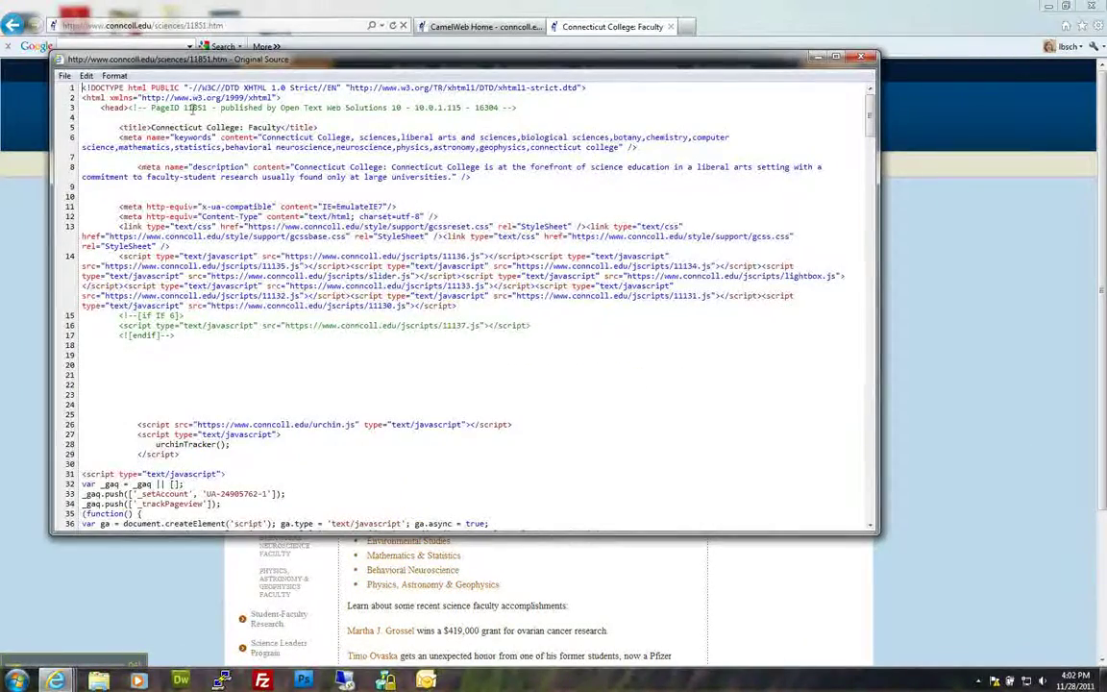
{"action": "left_click_drag", "start_coordinate": [151, 107], "coordinate": [207, 108]}
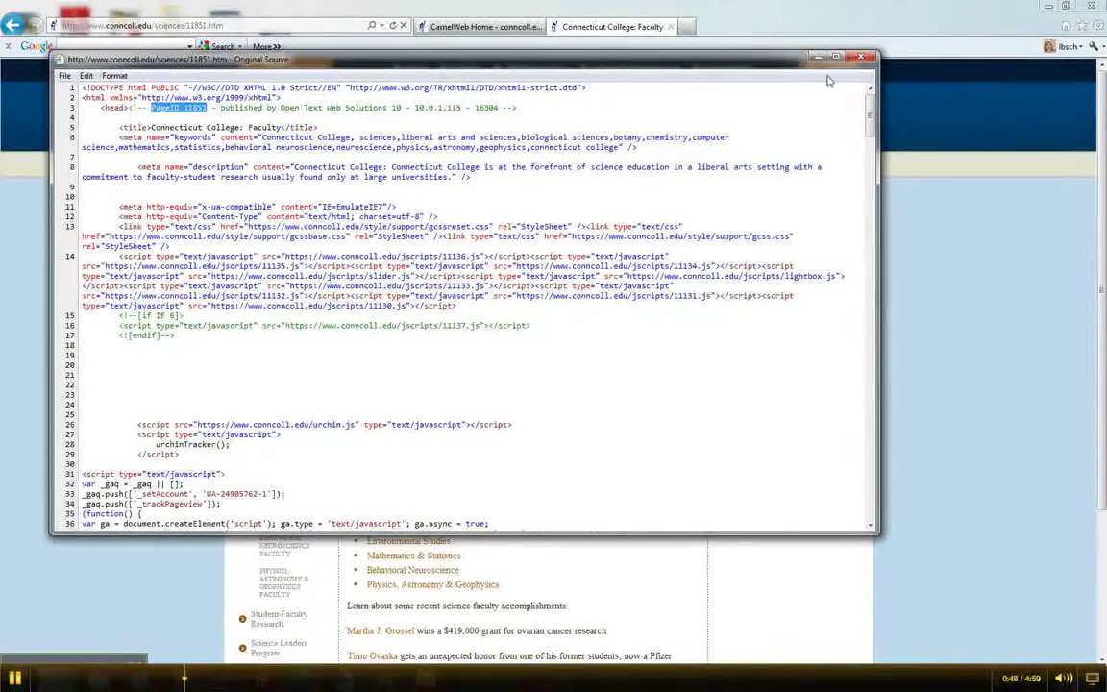
{"action": "left_click", "coordinate": [861, 58]}
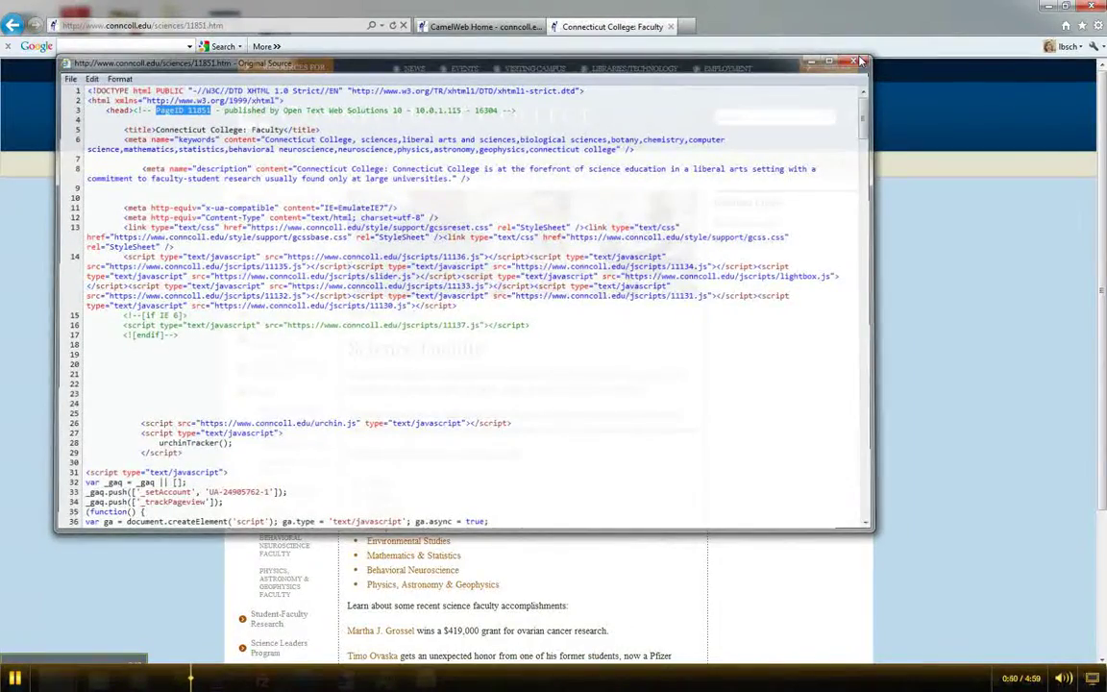
{"action": "left_click", "coordinate": [474, 29]}
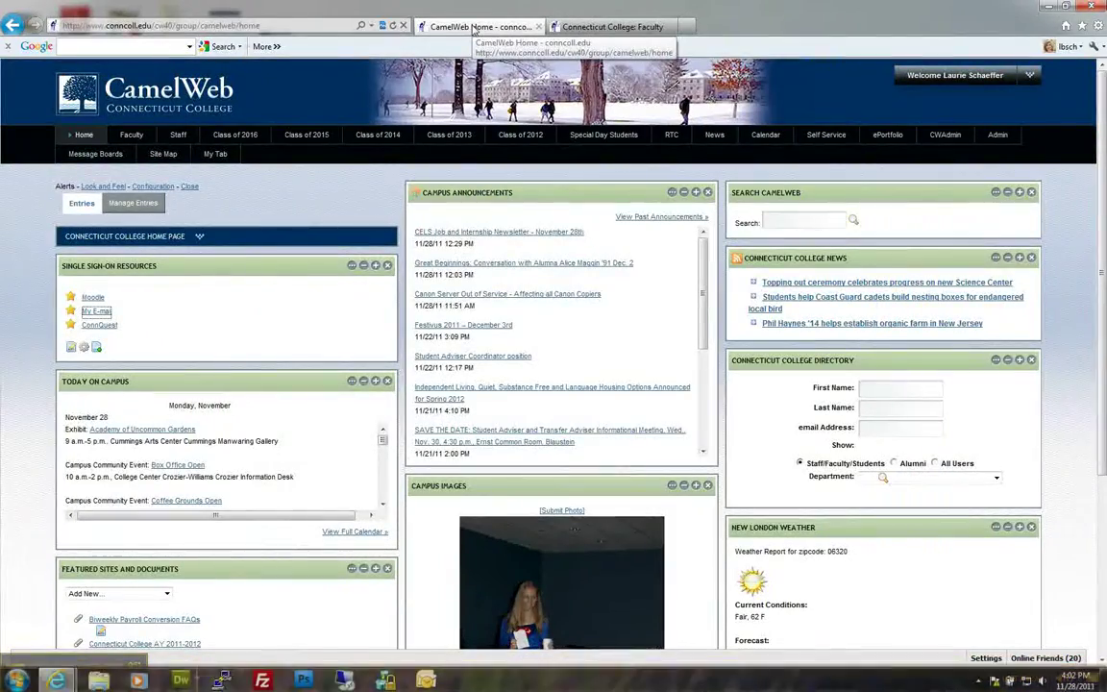
Step: Load bayberry.conncoll.edu/cms and sign in to Management Server with the user name and password
{"action": "left_click", "coordinate": [308, 26]}
{"action": "type", "text": "bayberry.conncoll.edu/"}
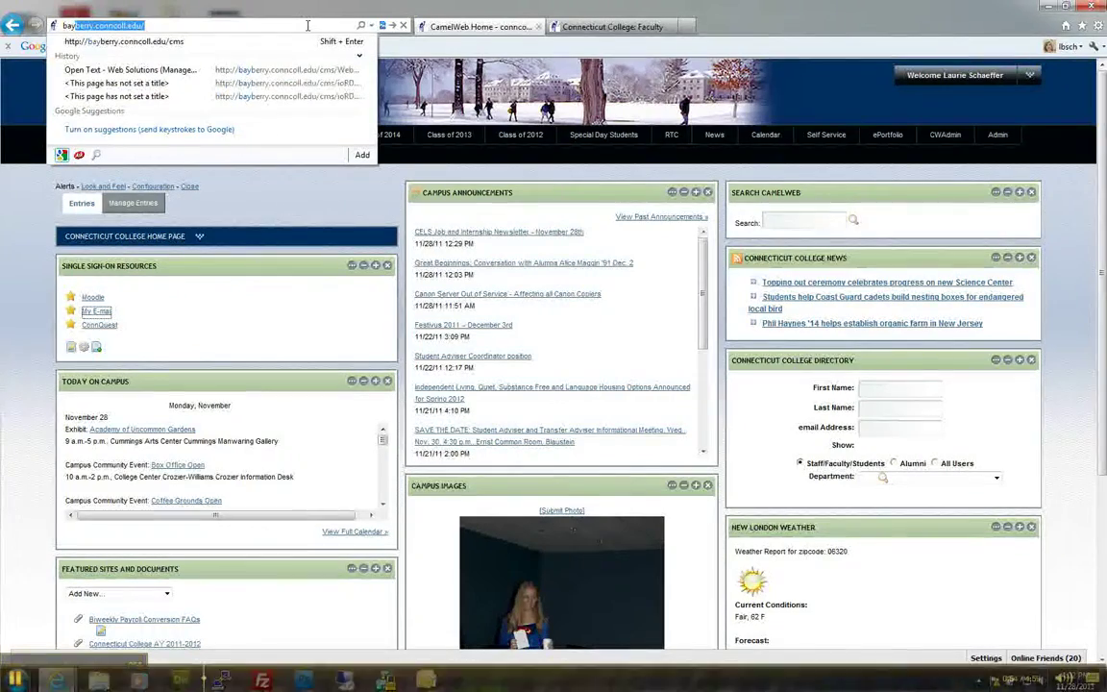
{"action": "key", "text": "Down"}
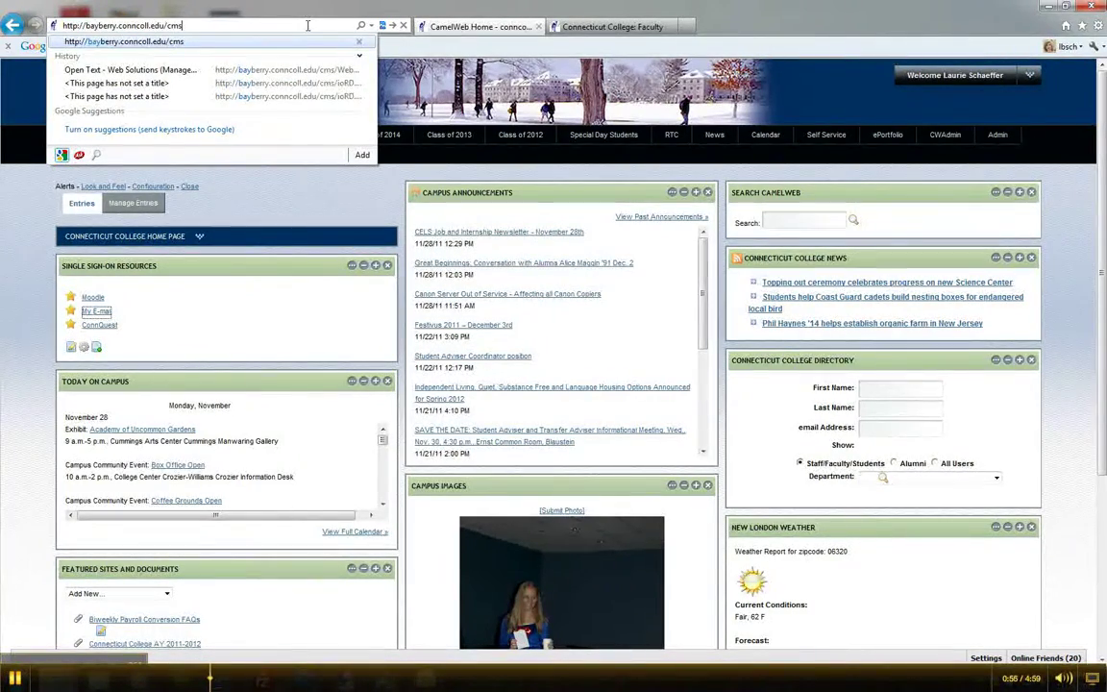
{"action": "key", "text": "Return"}
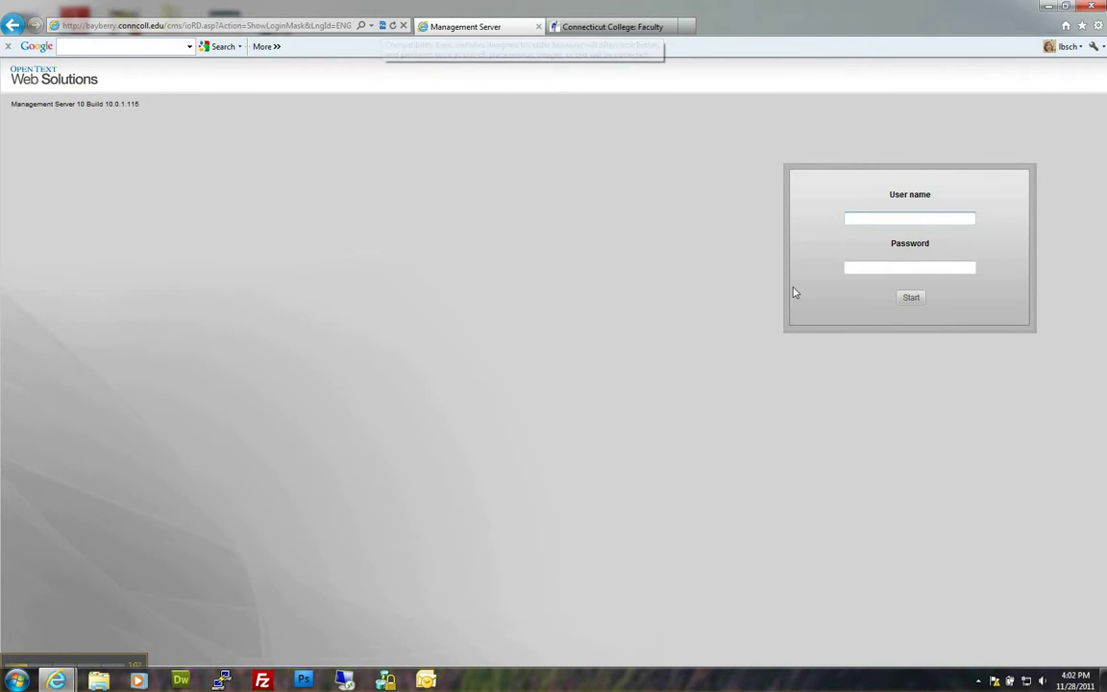
{"action": "type", "text": "lbsch"}
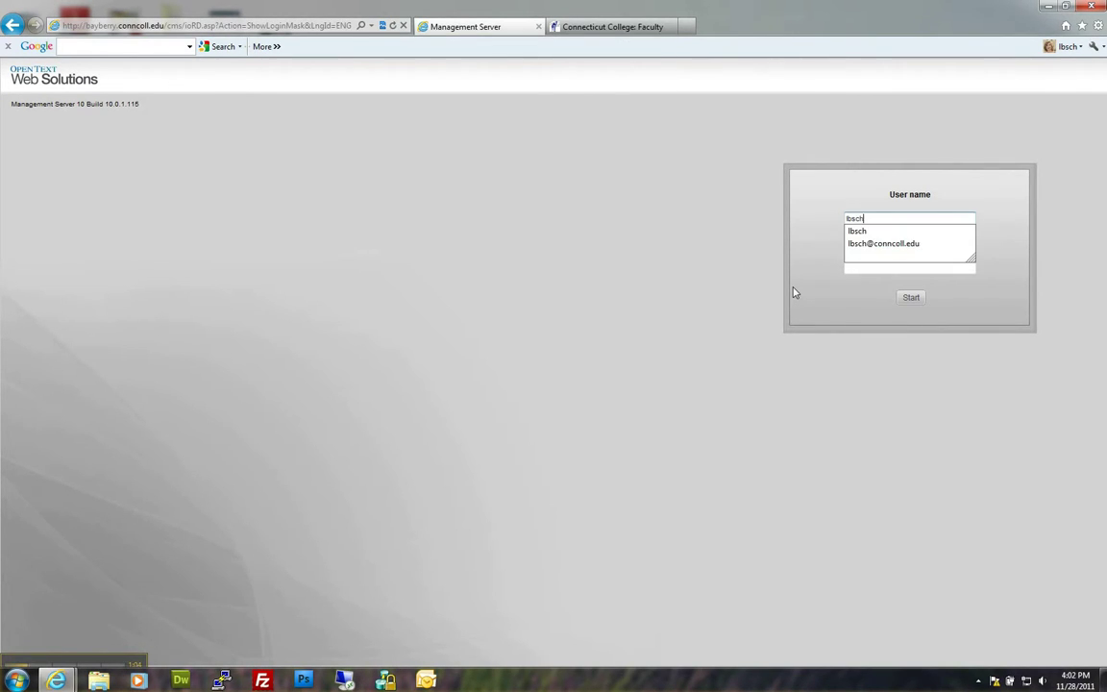
{"action": "key", "text": "Tab"}
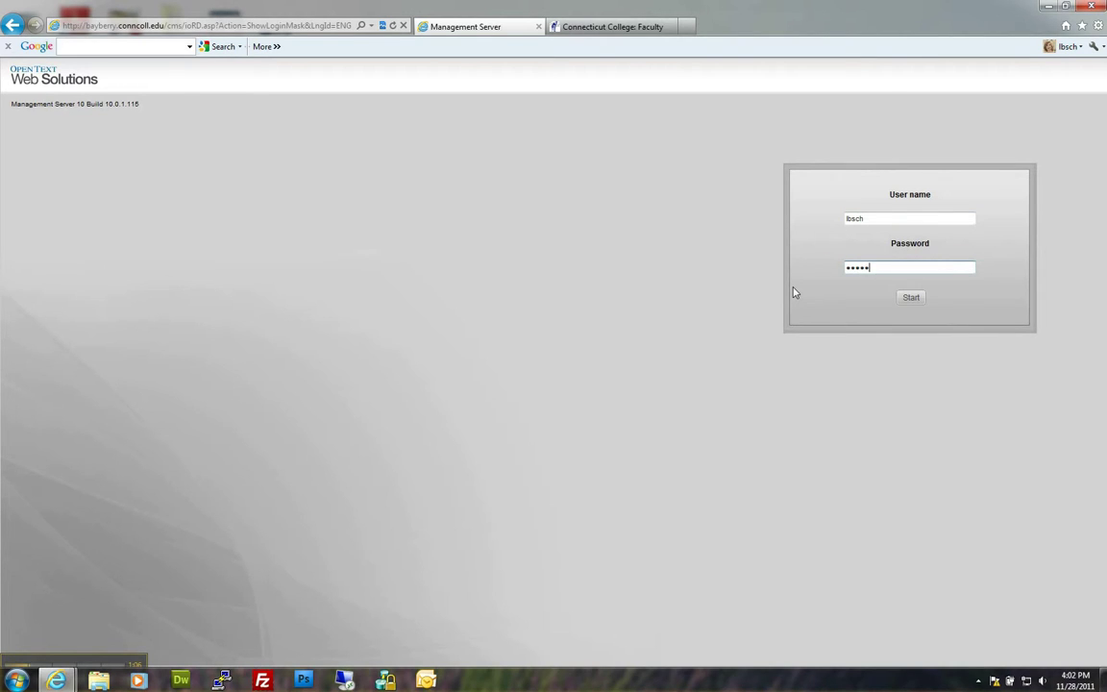
{"action": "left_click", "coordinate": [912, 300]}
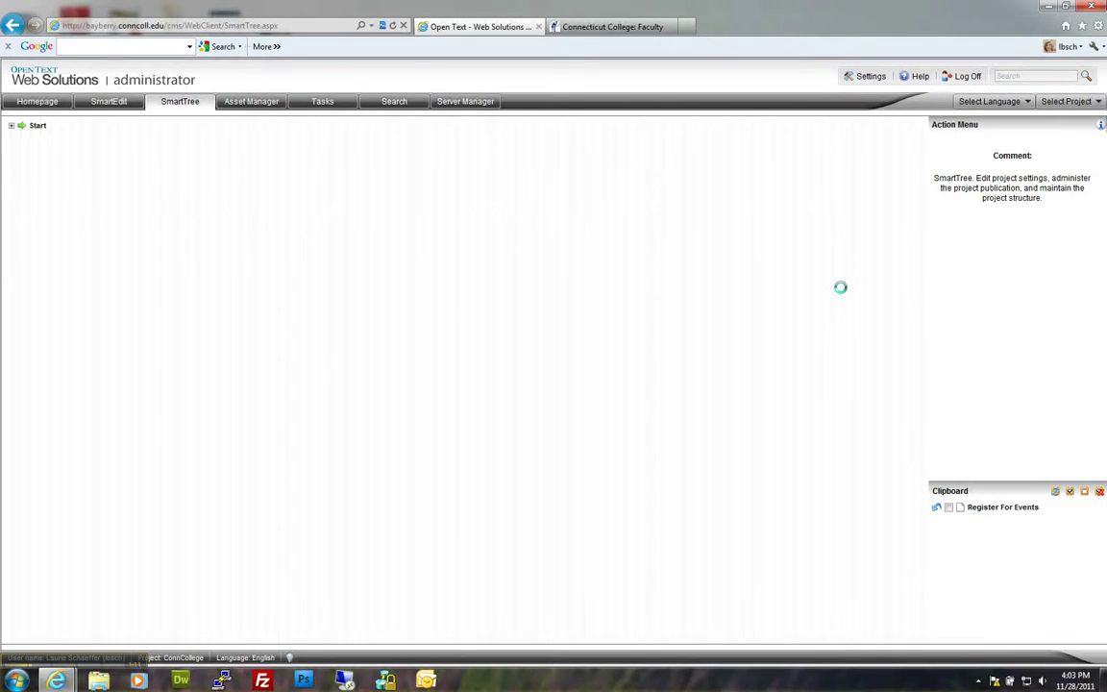
Step: In SmartEdit, go through At a Glance to the Honor Code & Shared Governance page
{"action": "left_click", "coordinate": [140, 103]}
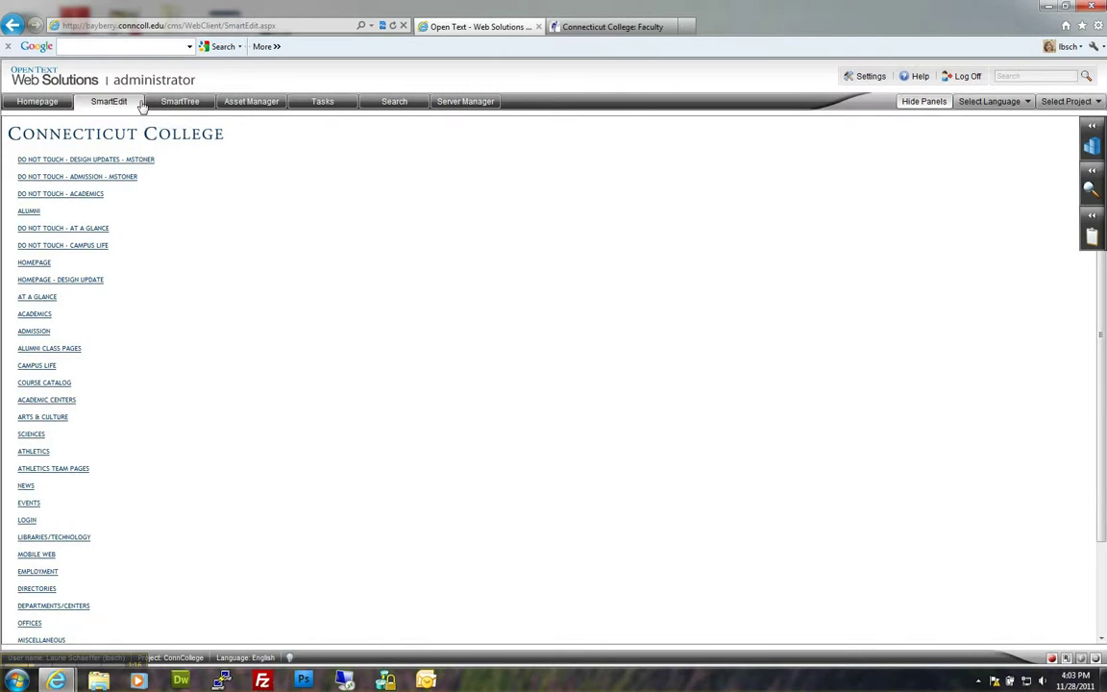
{"action": "left_click", "coordinate": [105, 233]}
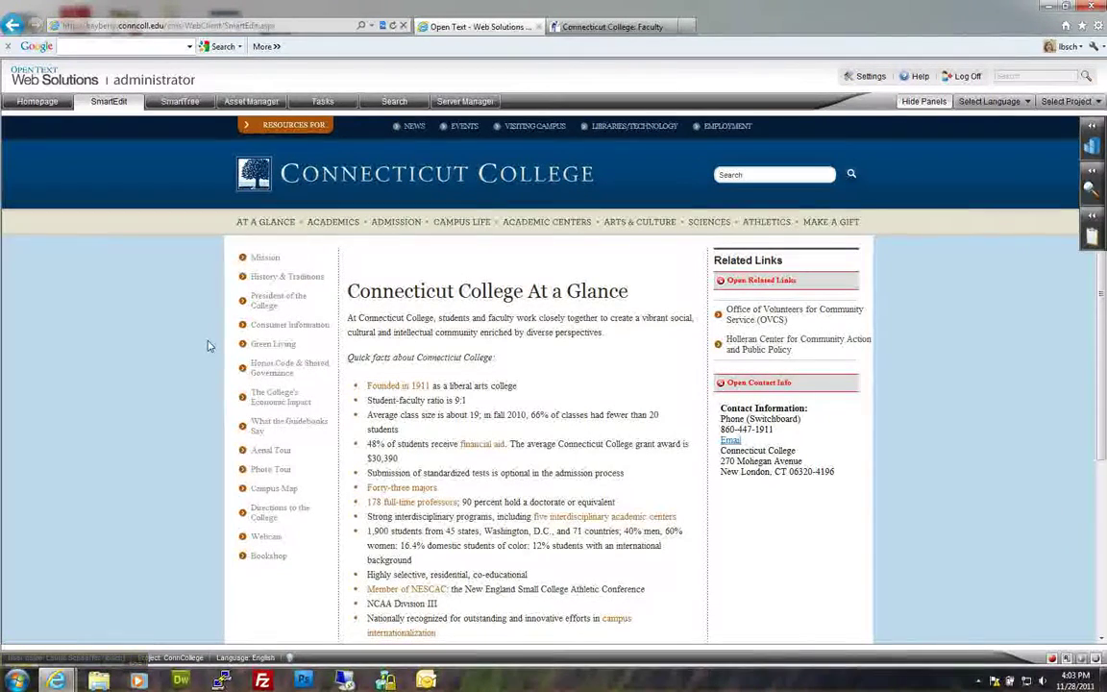
{"action": "left_click", "coordinate": [268, 371]}
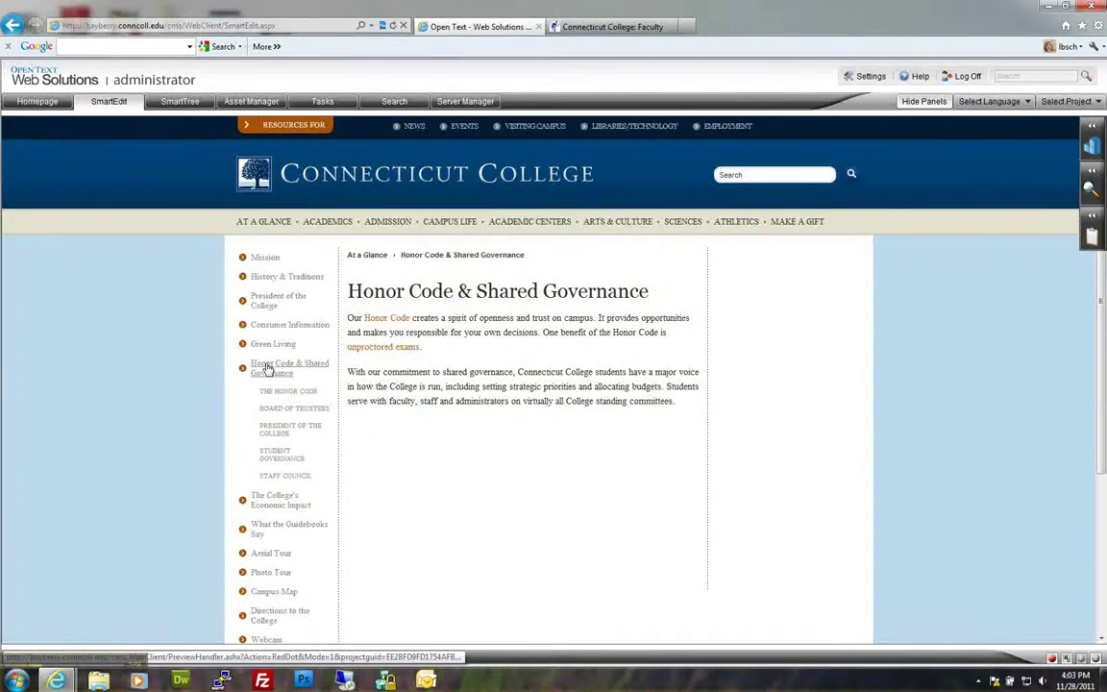
Step: Use the red 'Open Honor Code & Shared Governance' icon at the page bottom to expose its editable areas
{"action": "scroll", "coordinate": [267, 368], "scroll_direction": "down", "scroll_amount": 1}
{"action": "scroll", "coordinate": [267, 365], "scroll_direction": "down", "scroll_amount": 1}
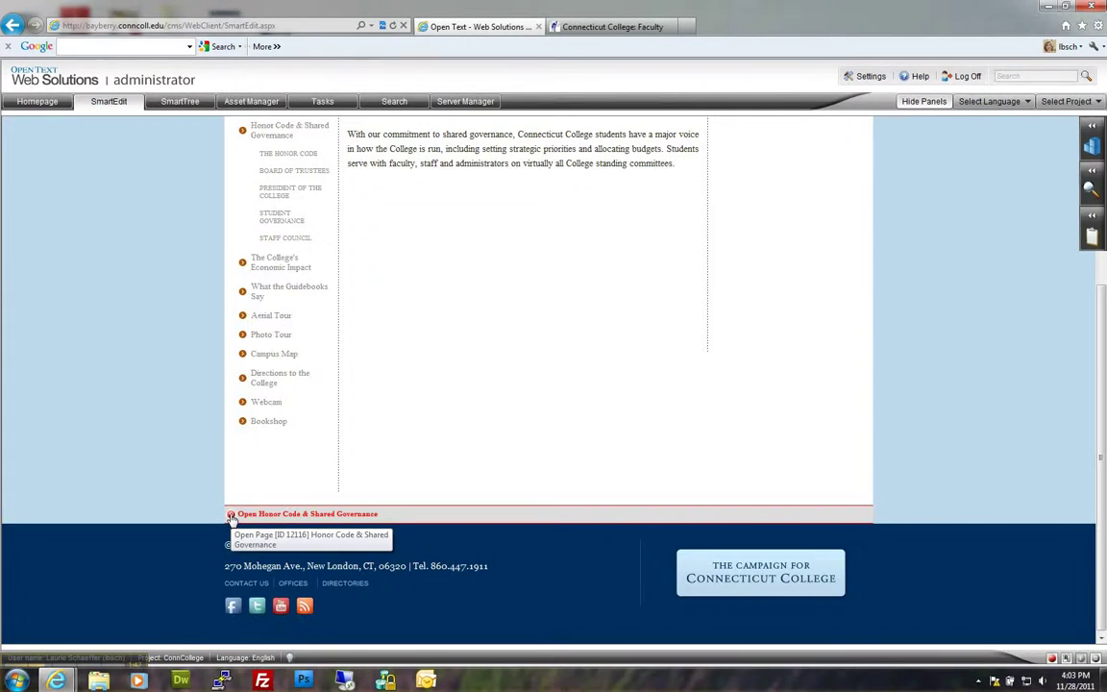
{"action": "left_click", "coordinate": [232, 515]}
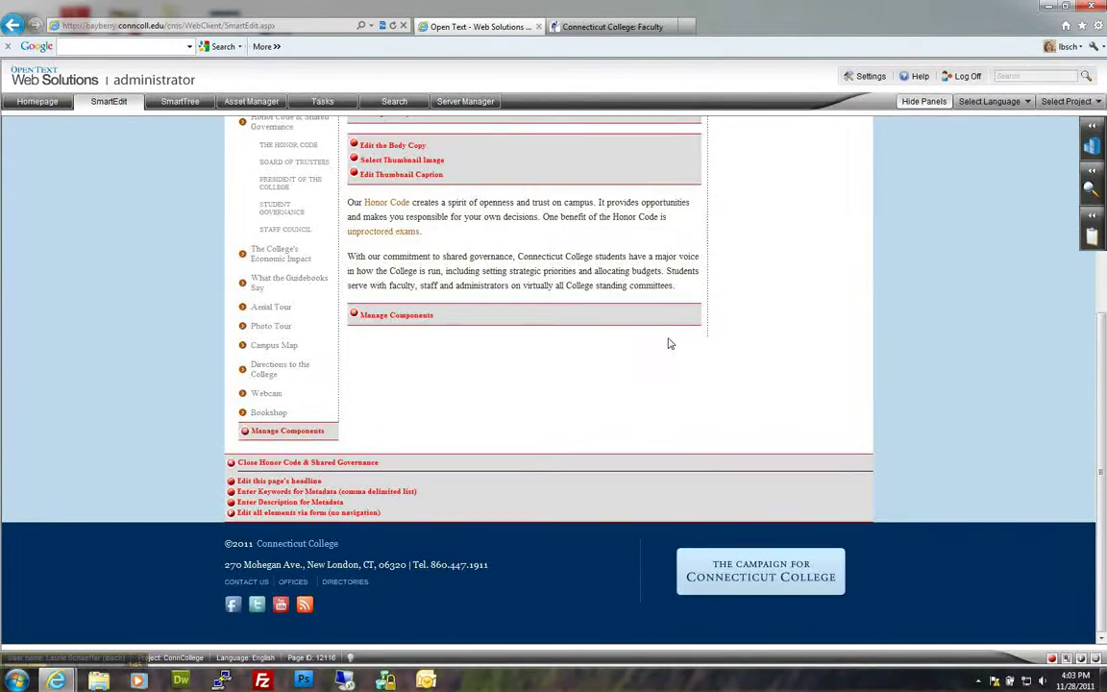
{"action": "scroll", "coordinate": [673, 341], "scroll_direction": "up", "scroll_amount": 3}
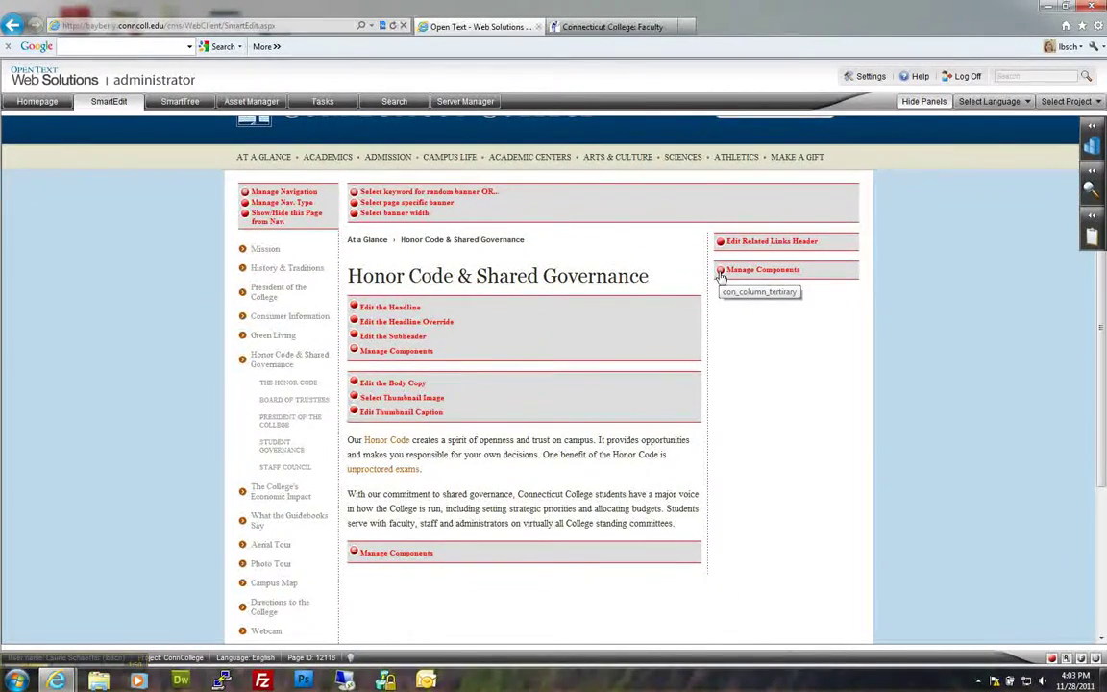
Step: Connect a new Related Links Block - Interior Page to the right column, headlined 'Related Links'
{"action": "left_click", "coordinate": [721, 272]}
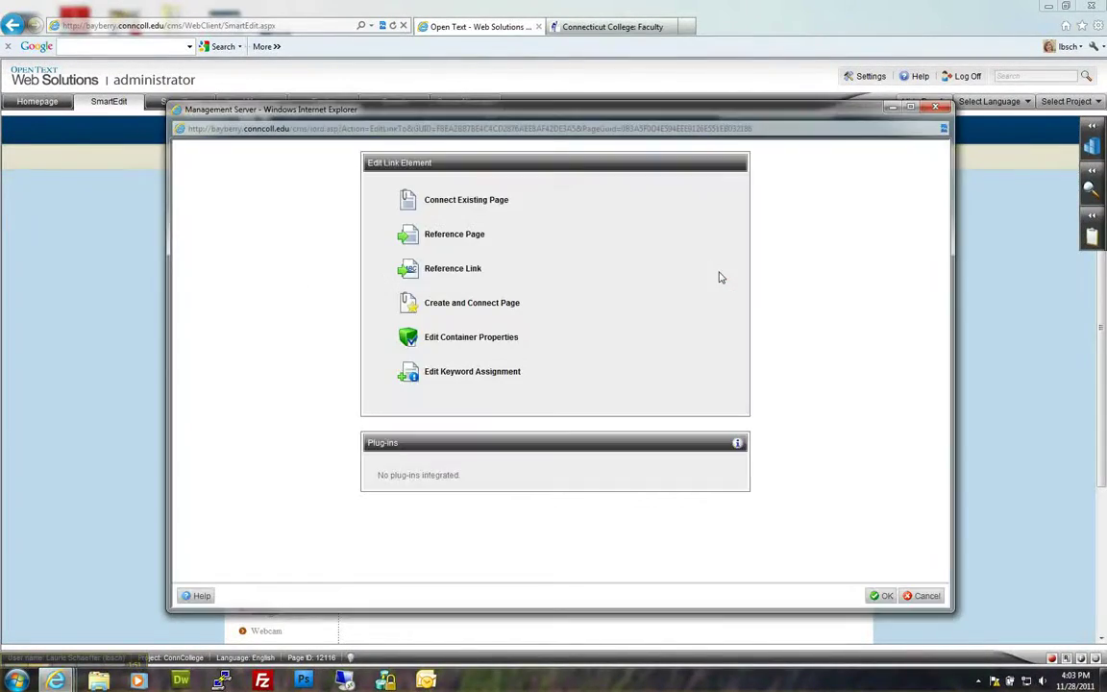
{"action": "left_click", "coordinate": [504, 303]}
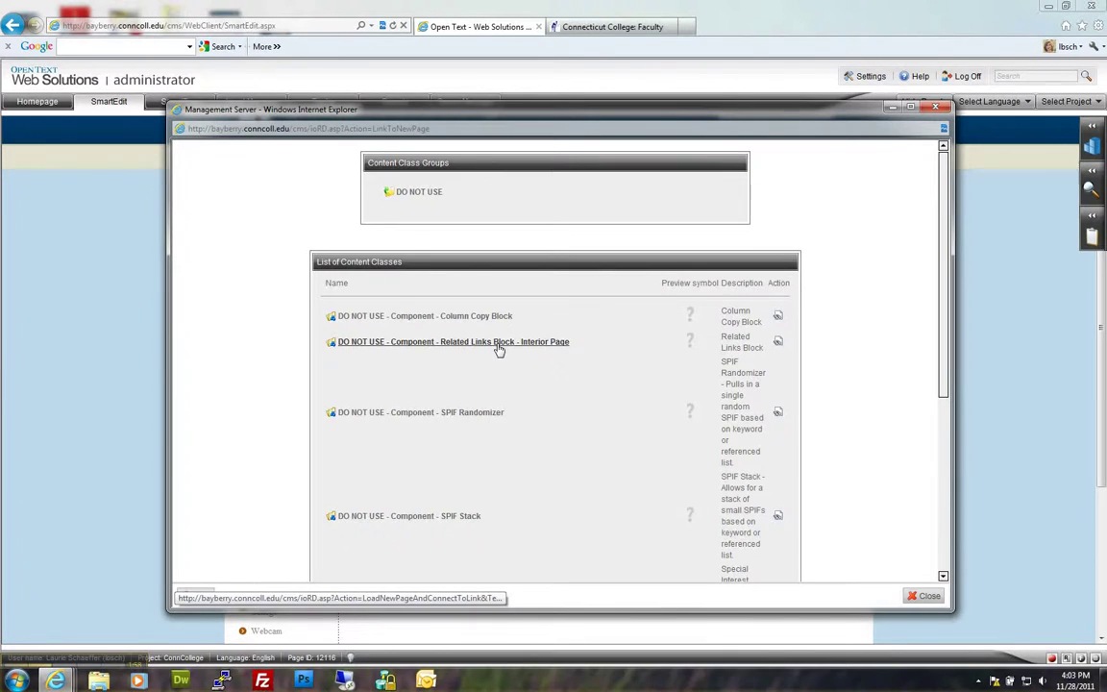
{"action": "left_click", "coordinate": [498, 344]}
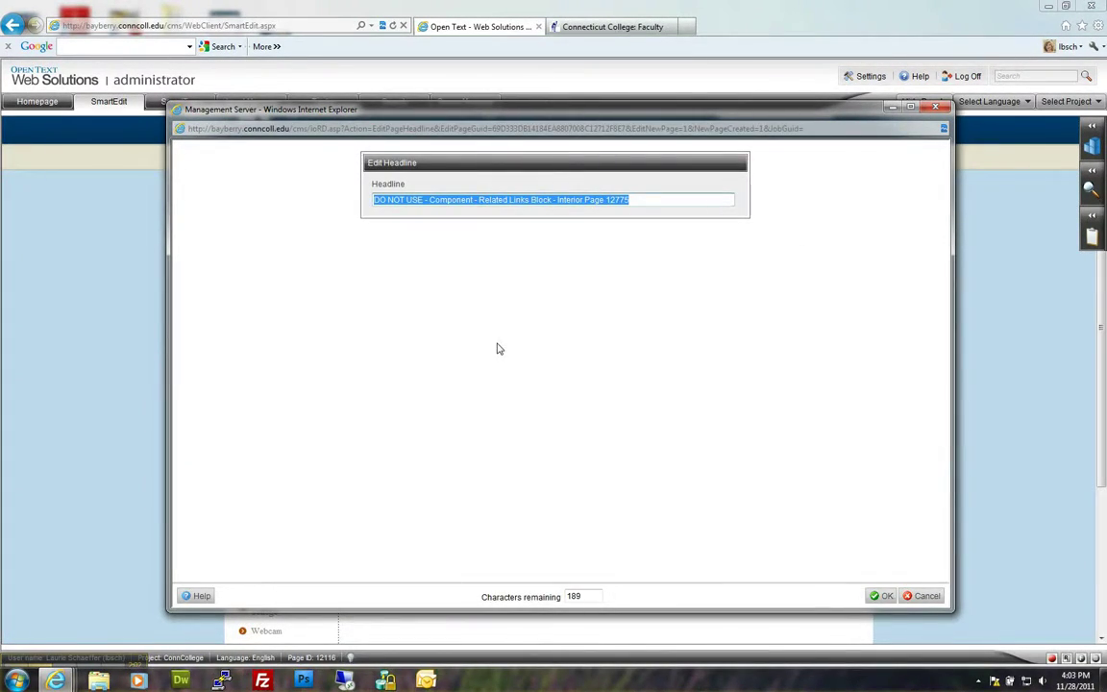
{"action": "type", "text": "Rela"}
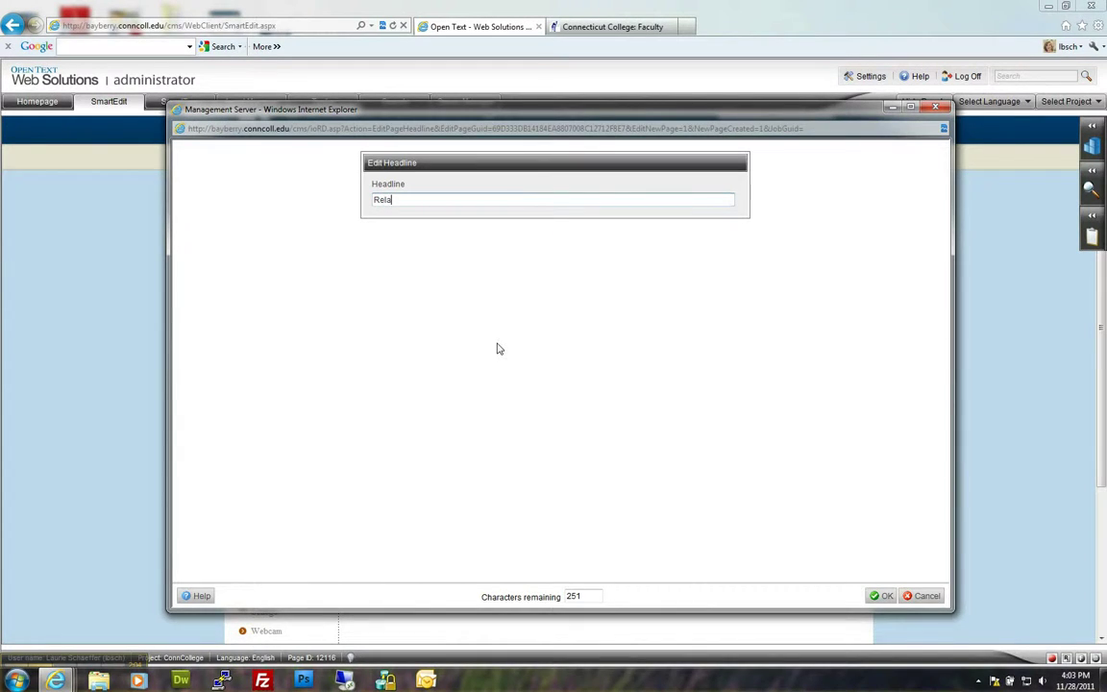
{"action": "type", "text": "ted "}
{"action": "type", "text": "Links"}
{"action": "left_click", "coordinate": [876, 595]}
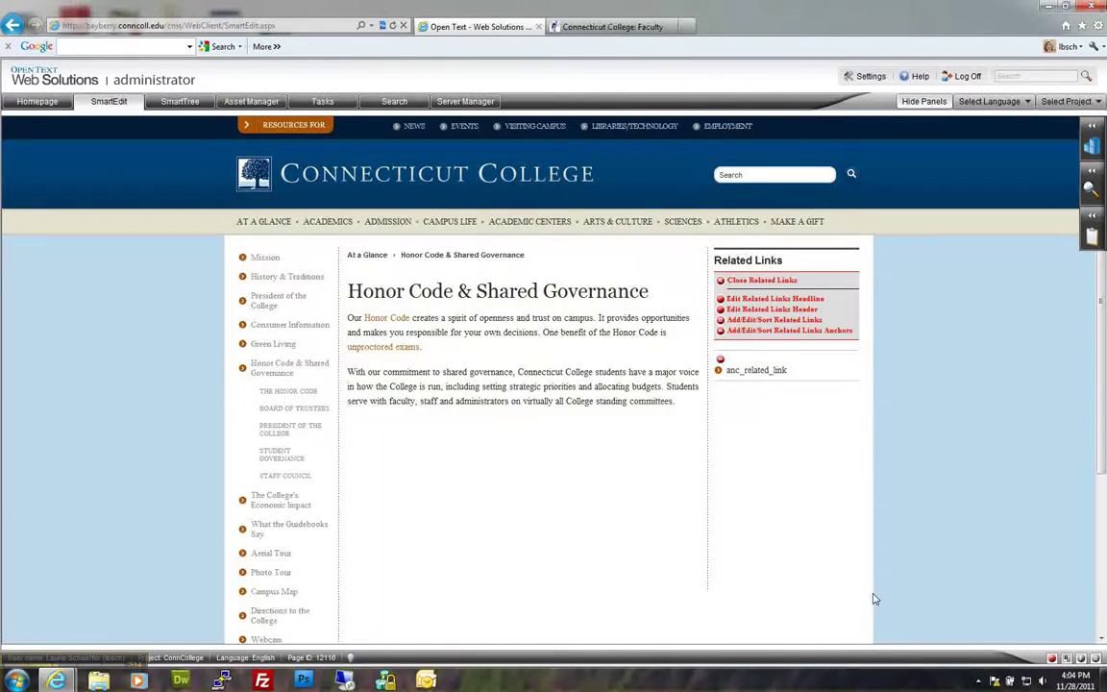
Step: Open Edit Link Element for the empty anc_related_link in the Related Links block
{"action": "scroll", "coordinate": [870, 591], "scroll_direction": "down", "scroll_amount": 3}
{"action": "scroll", "coordinate": [865, 579], "scroll_direction": "up", "scroll_amount": 1}
{"action": "scroll", "coordinate": [865, 580], "scroll_direction": "up", "scroll_amount": 2}
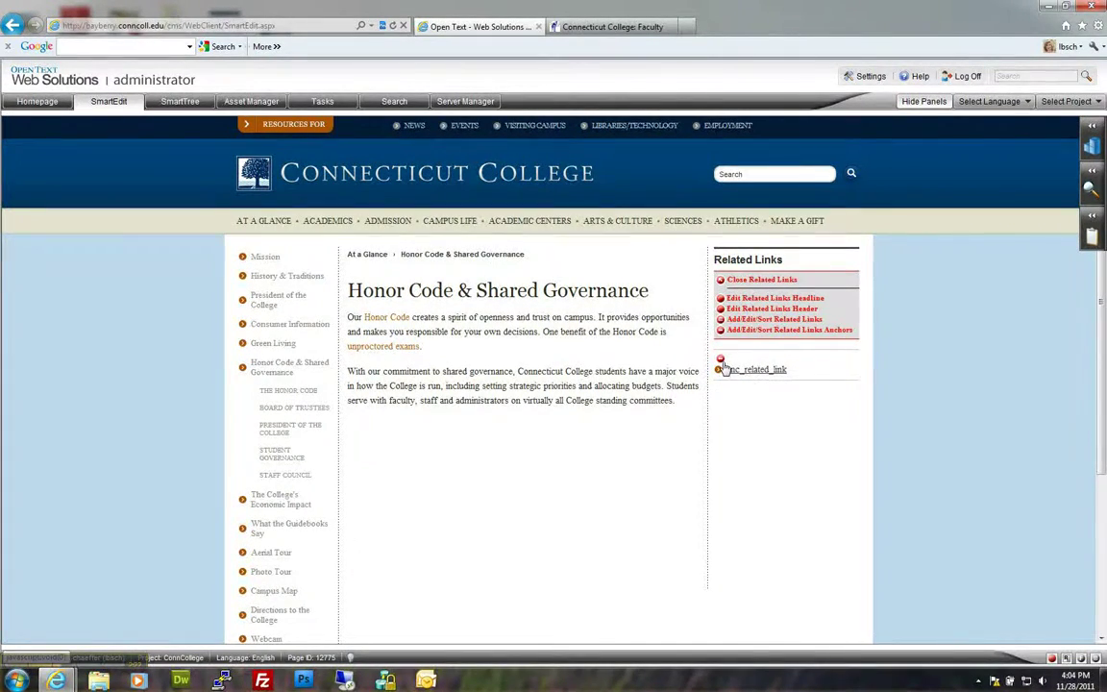
{"action": "left_click", "coordinate": [721, 362]}
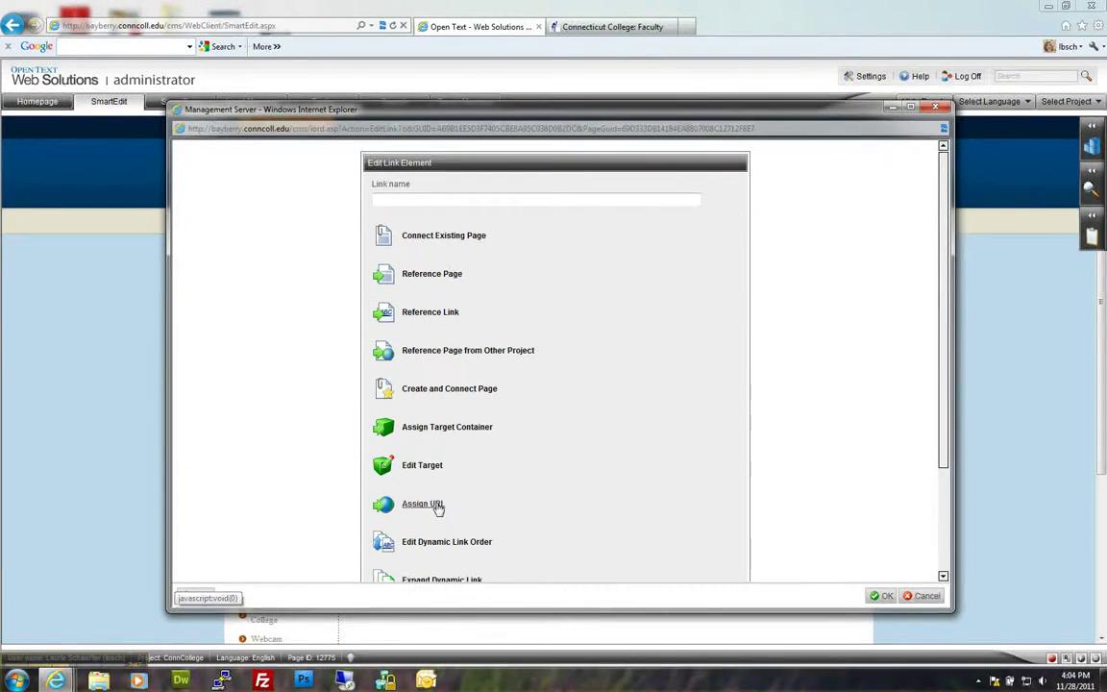
{"action": "left_click", "coordinate": [423, 504]}
{"action": "type", "text": "http://sga"}
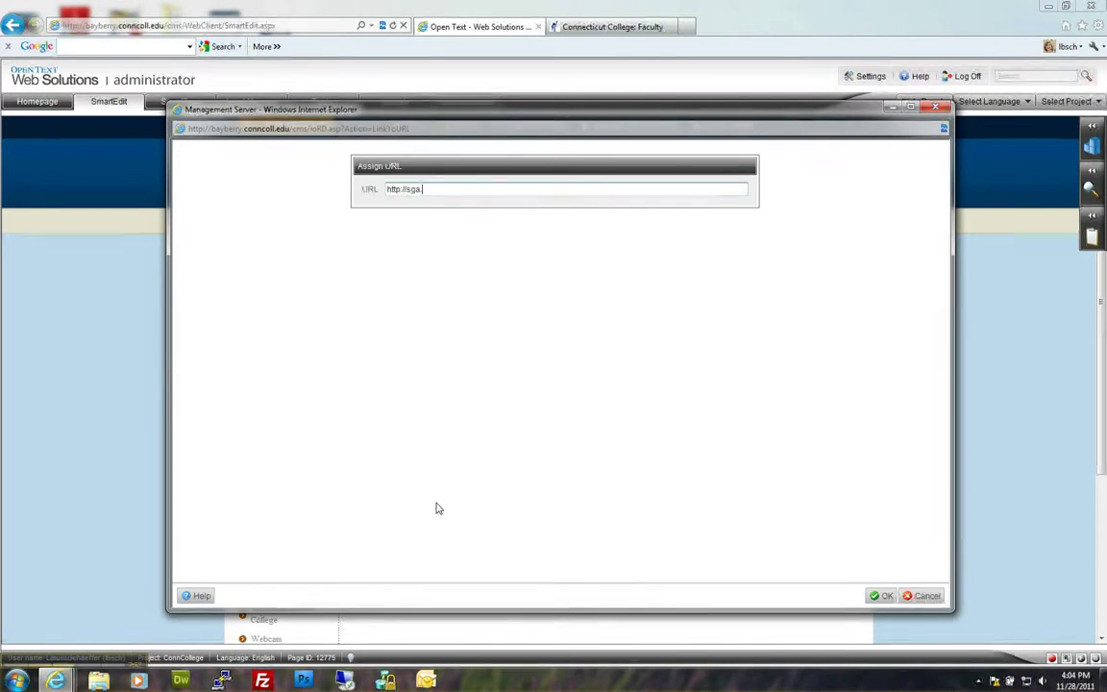
{"action": "type", "text": ".conncoll.edu"}
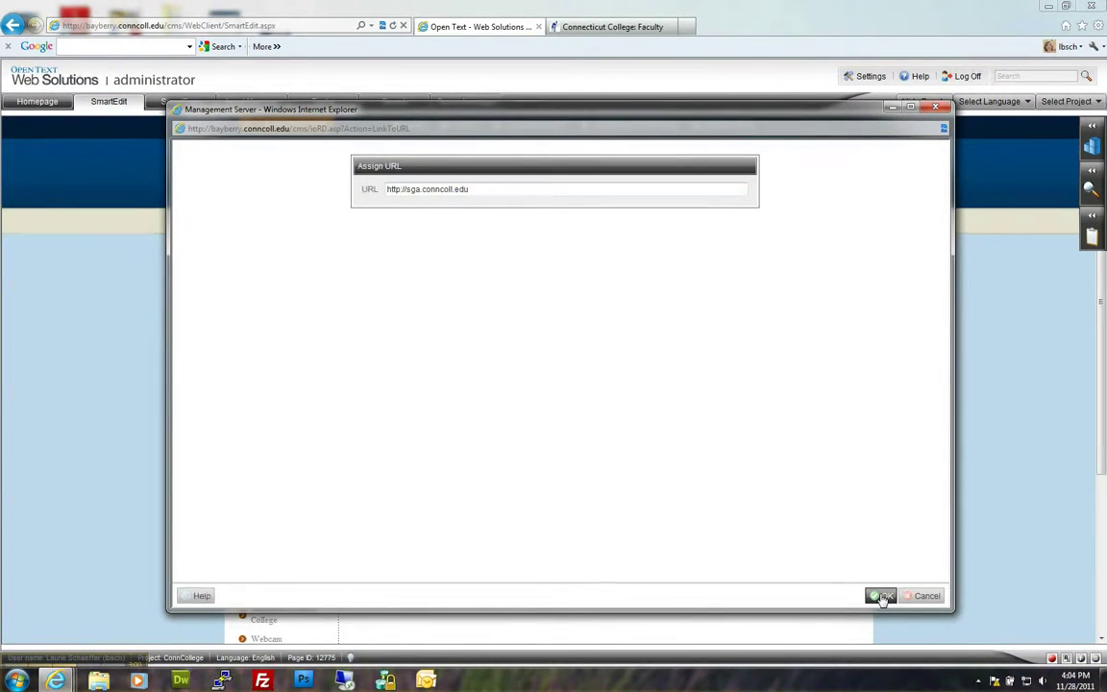
{"action": "left_click", "coordinate": [880, 596]}
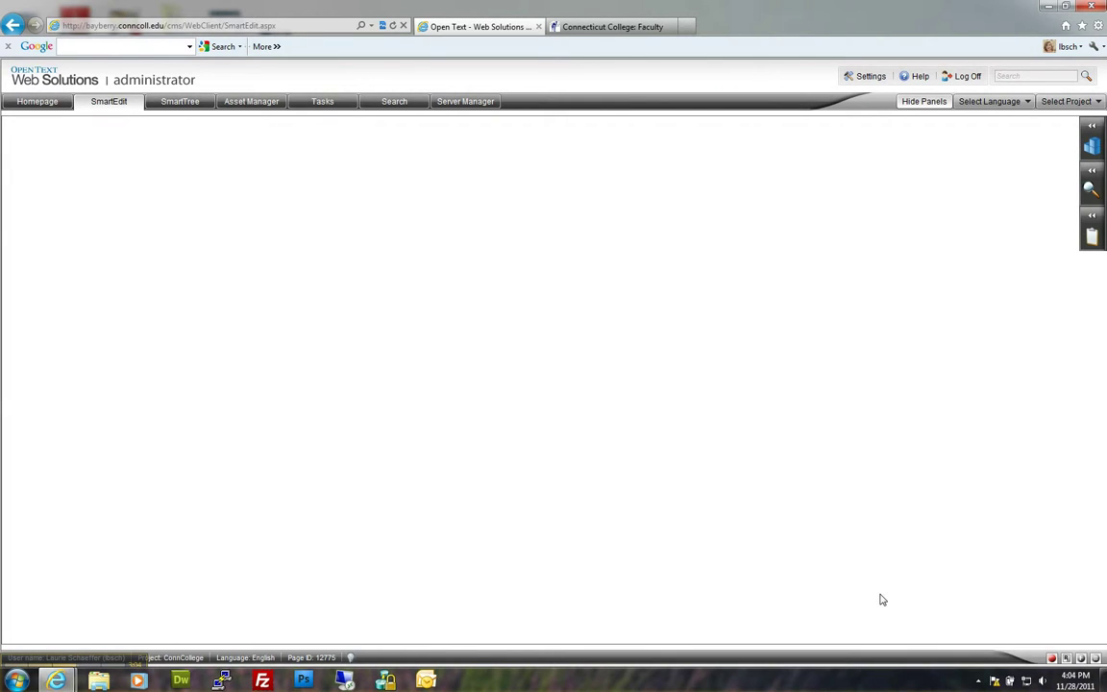
{"action": "scroll", "coordinate": [882, 596], "scroll_direction": "down", "scroll_amount": 2}
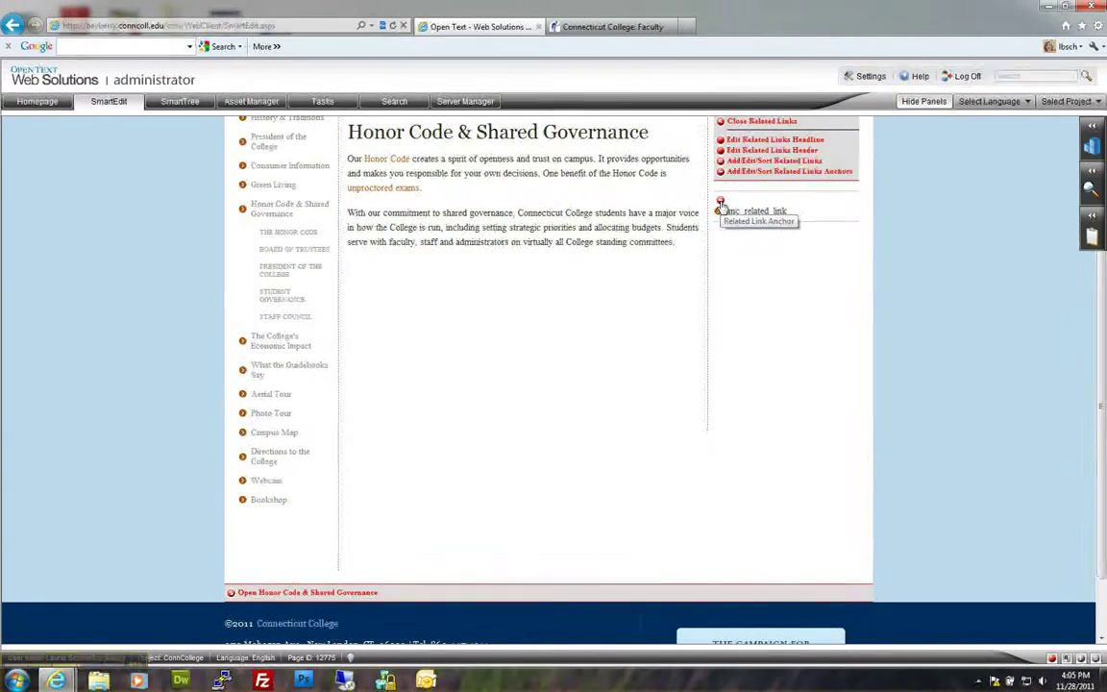
Step: Replace the placeholder link name with 'SGA Web Site'
{"action": "left_click", "coordinate": [721, 204]}
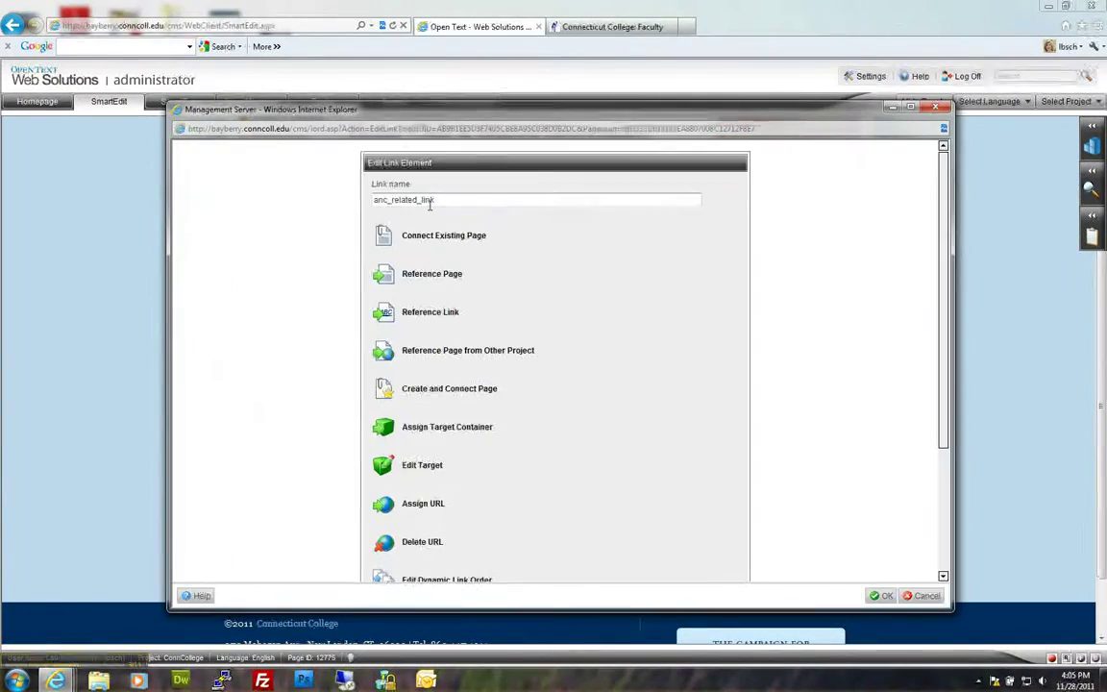
{"action": "left_click_drag", "start_coordinate": [432, 200], "coordinate": [358, 201]}
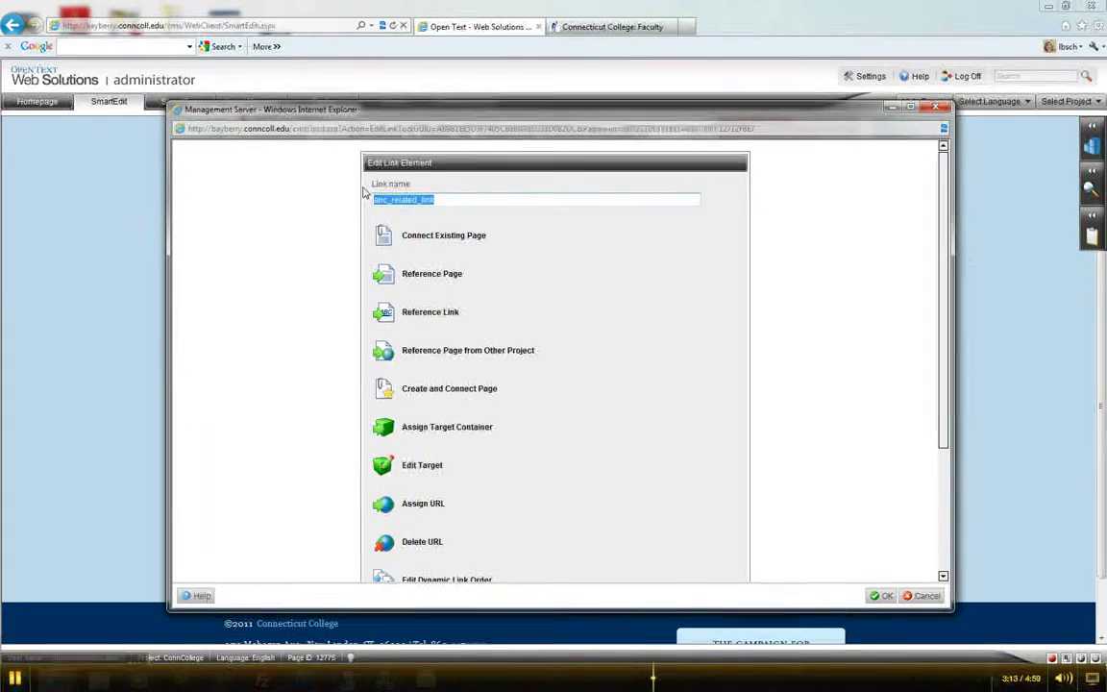
{"action": "key", "text": "BackSpace"}
{"action": "type", "text": "SGA Web "}
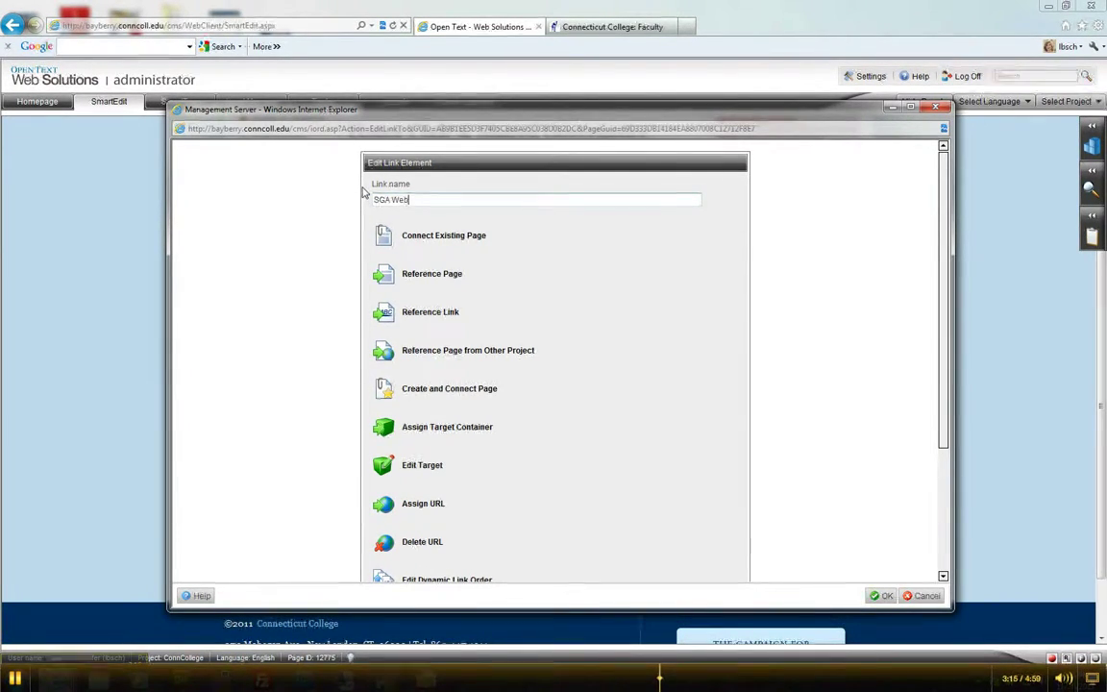
{"action": "type", "text": "Site"}
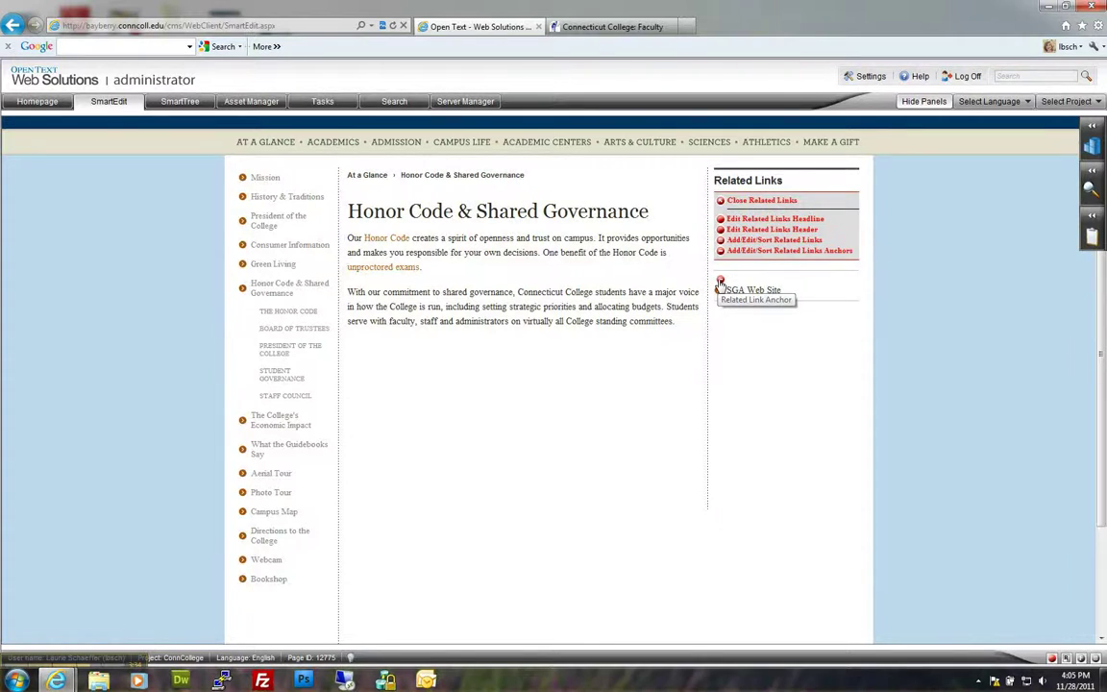
Step: Expand the SGA Web Site link into a new link named 'Visiting Campus'
{"action": "left_click", "coordinate": [720, 283]}
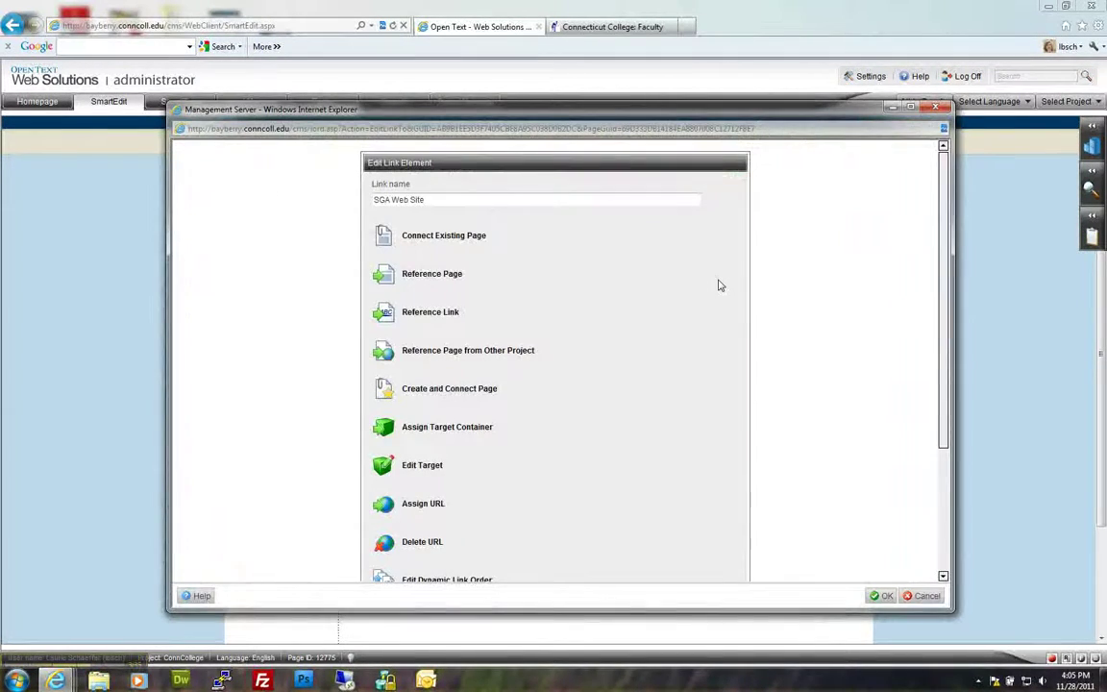
{"action": "scroll", "coordinate": [635, 363], "scroll_direction": "down", "scroll_amount": 1}
{"action": "scroll", "coordinate": [635, 363], "scroll_direction": "down", "scroll_amount": 1}
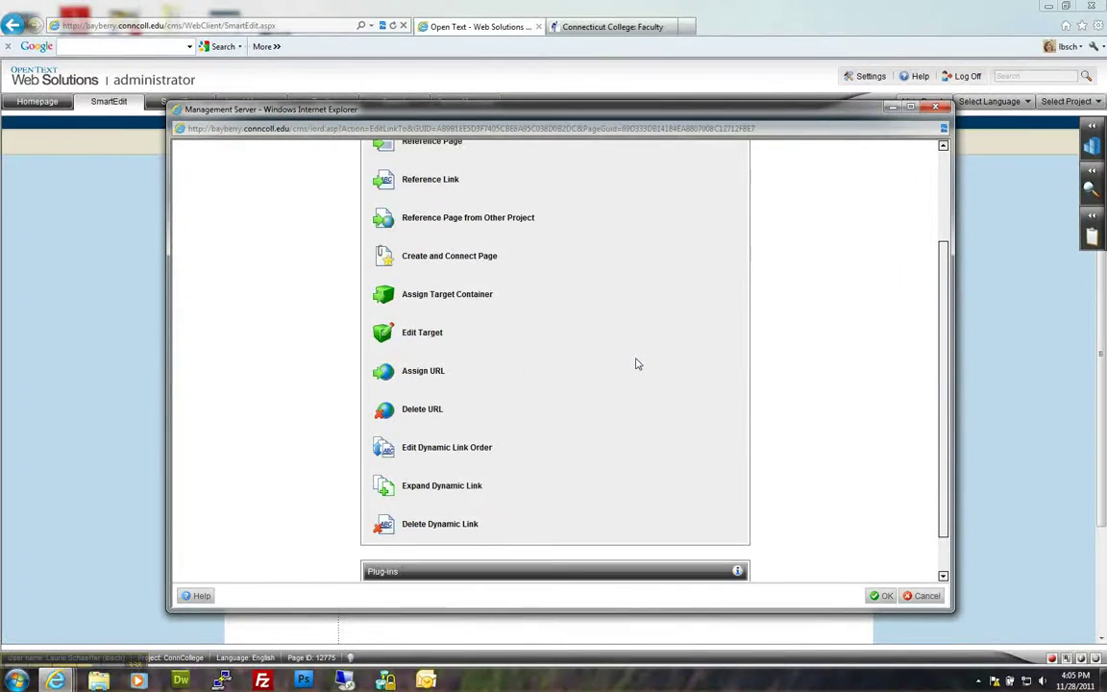
{"action": "left_click", "coordinate": [440, 488]}
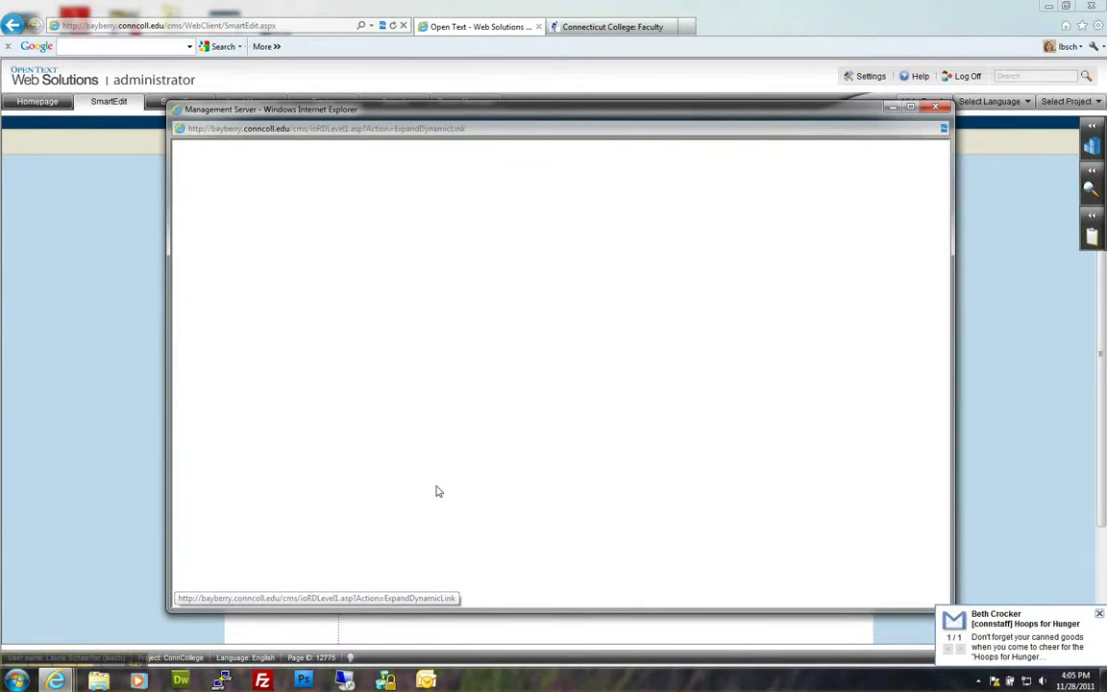
{"action": "left_click", "coordinate": [497, 309]}
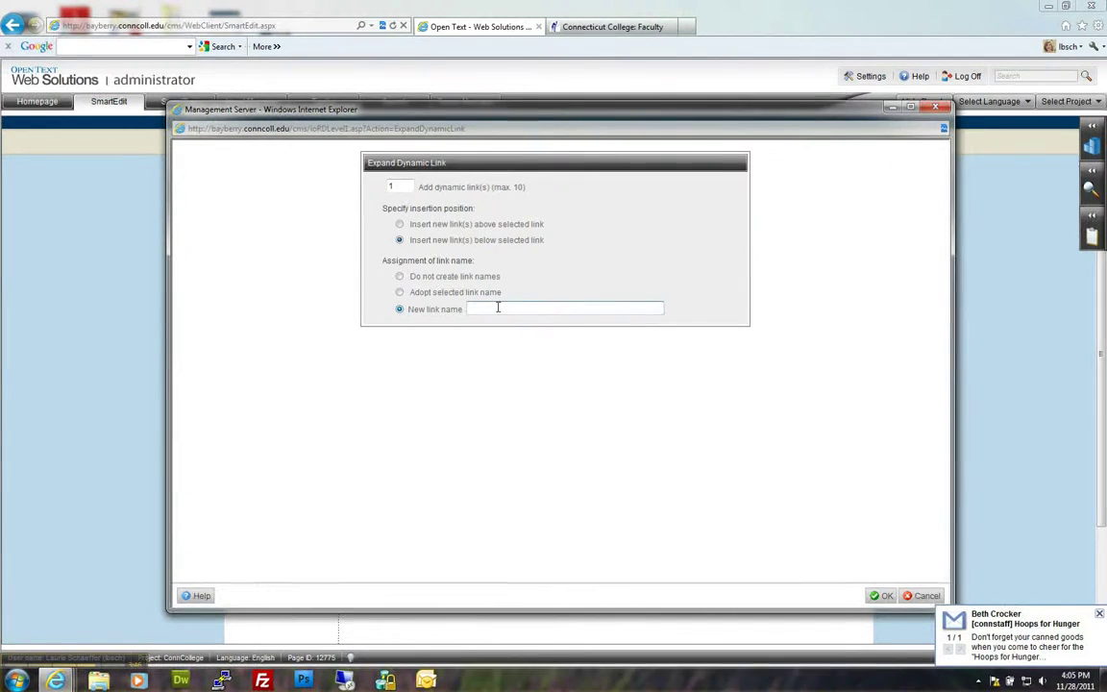
{"action": "type", "text": "Visiting"}
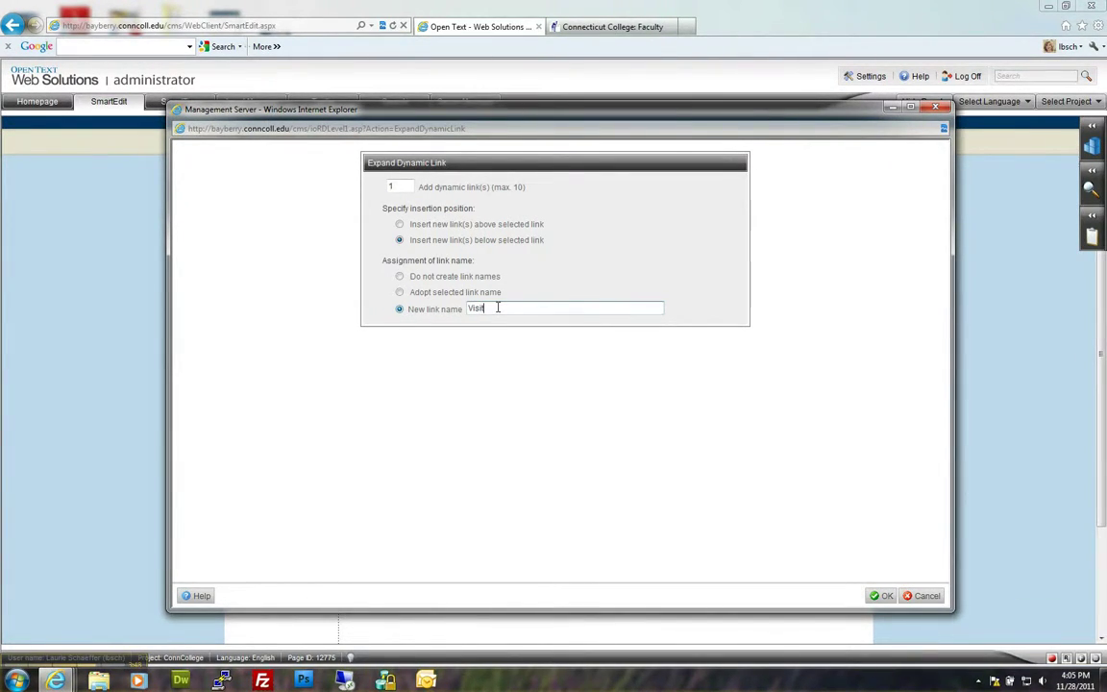
{"action": "type", "text": " Campus"}
{"action": "left_click", "coordinate": [876, 597]}
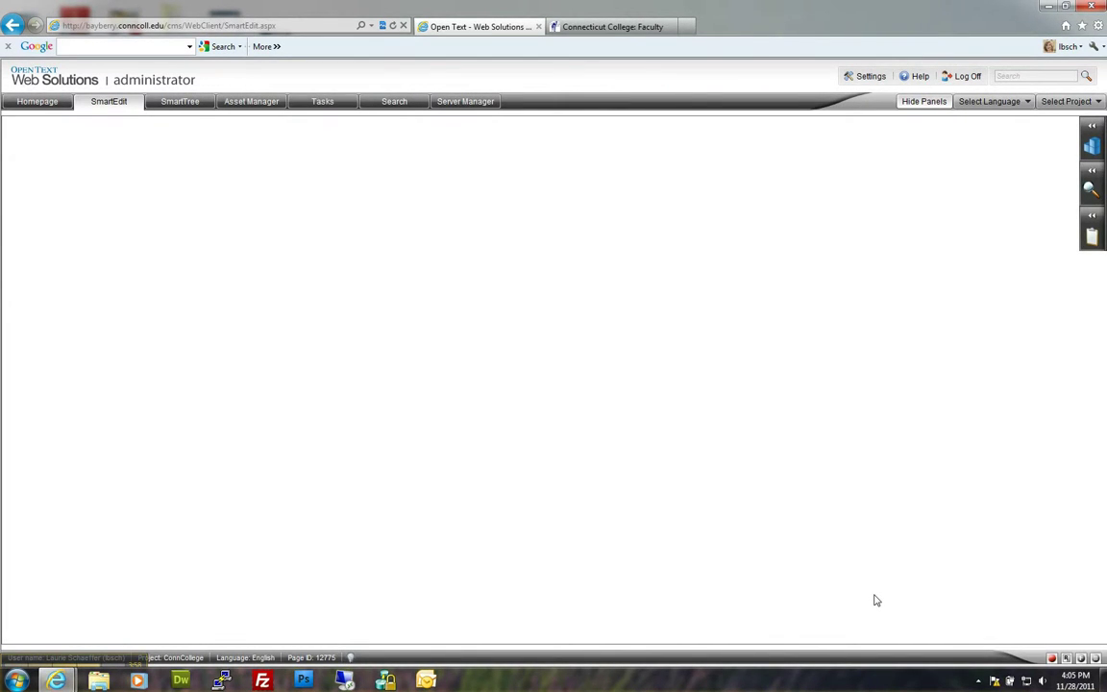
Step: Open the Visiting Campus link's Edit Link Element dialog and choose an existing project page as its target
{"action": "scroll", "coordinate": [876, 601], "scroll_direction": "down", "scroll_amount": 2}
{"action": "scroll", "coordinate": [876, 601], "scroll_direction": "up", "scroll_amount": 1}
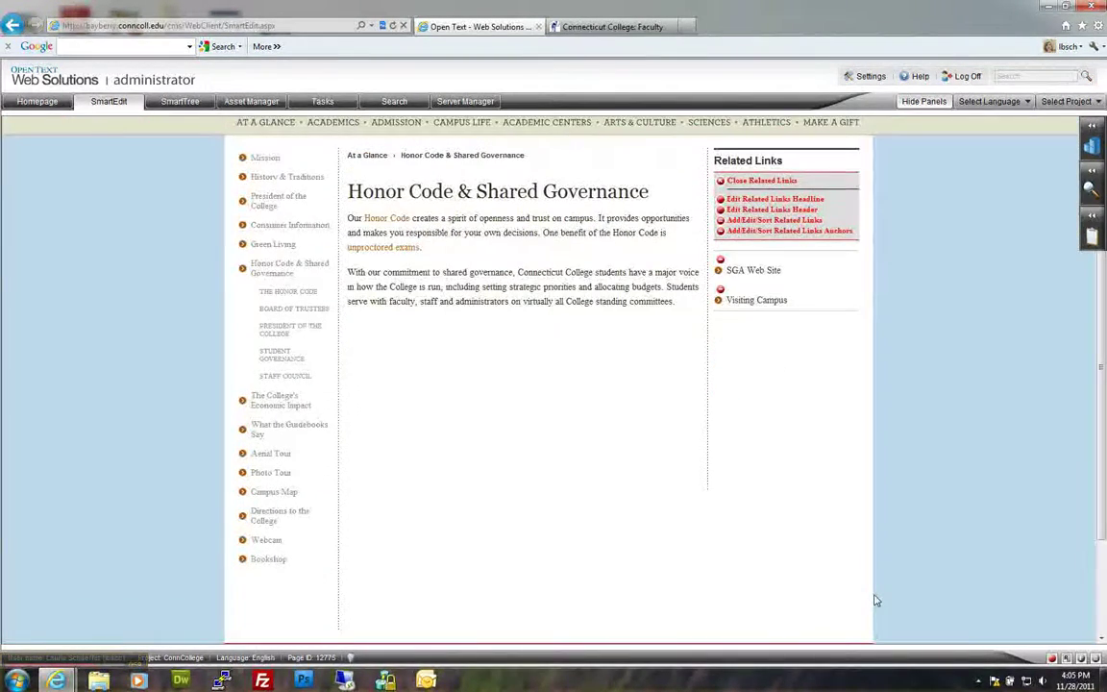
{"action": "left_click", "coordinate": [721, 313]}
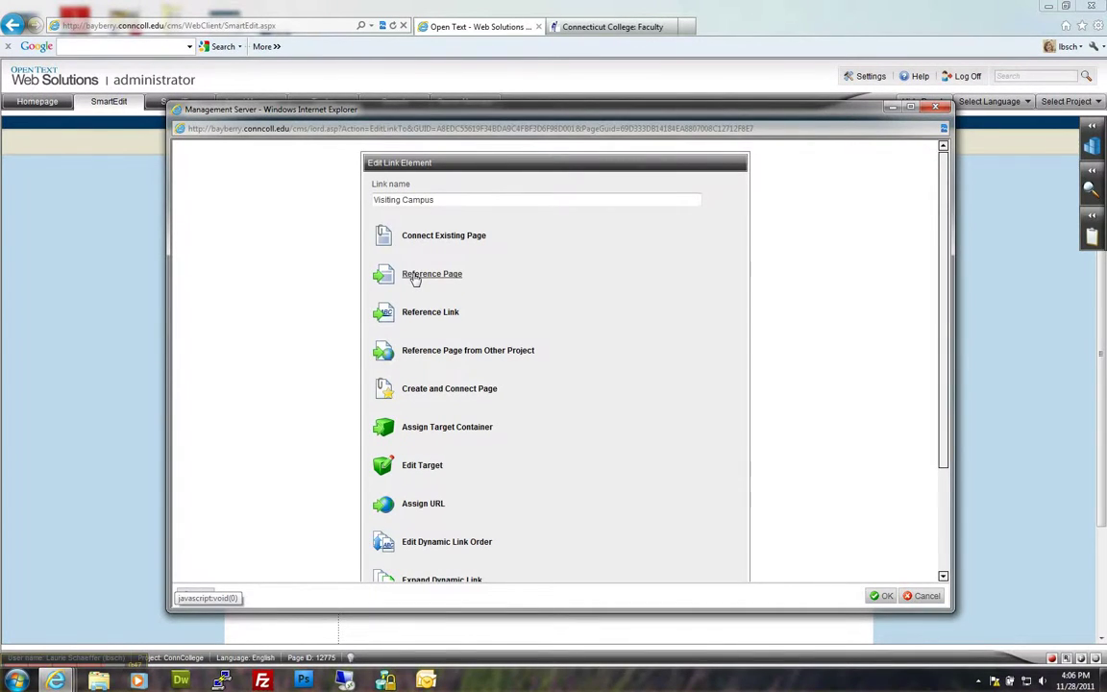
{"action": "left_click", "coordinate": [415, 276]}
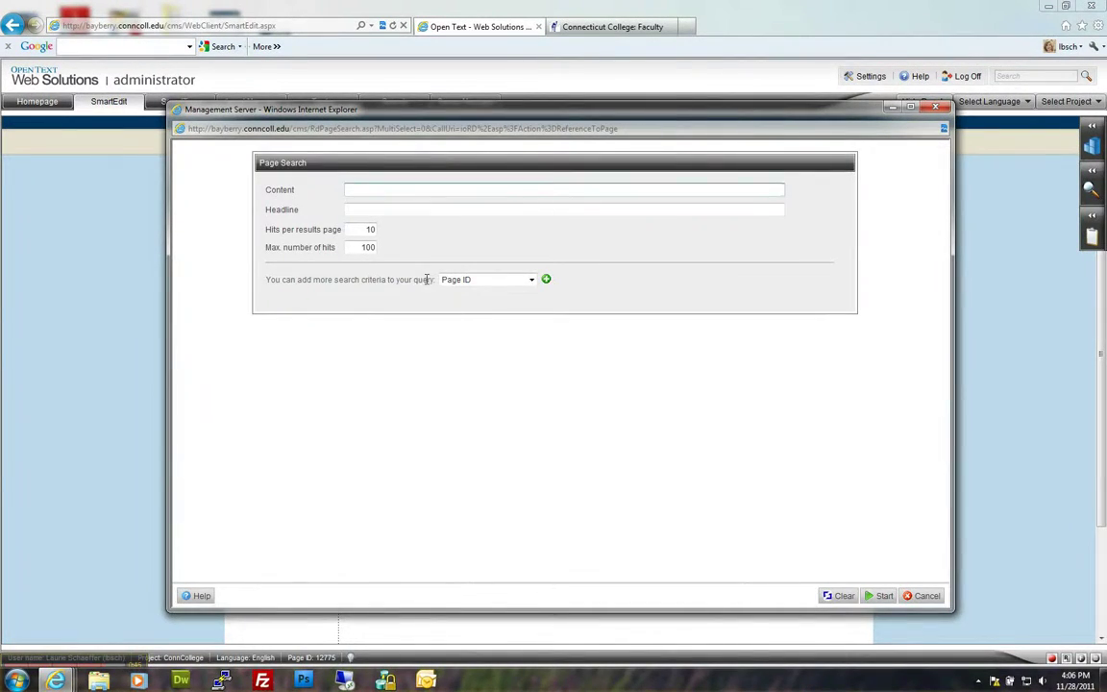
Step: Search by Page ID 11163 and select the Visiting Campus page as the link target
{"action": "left_click", "coordinate": [545, 279]}
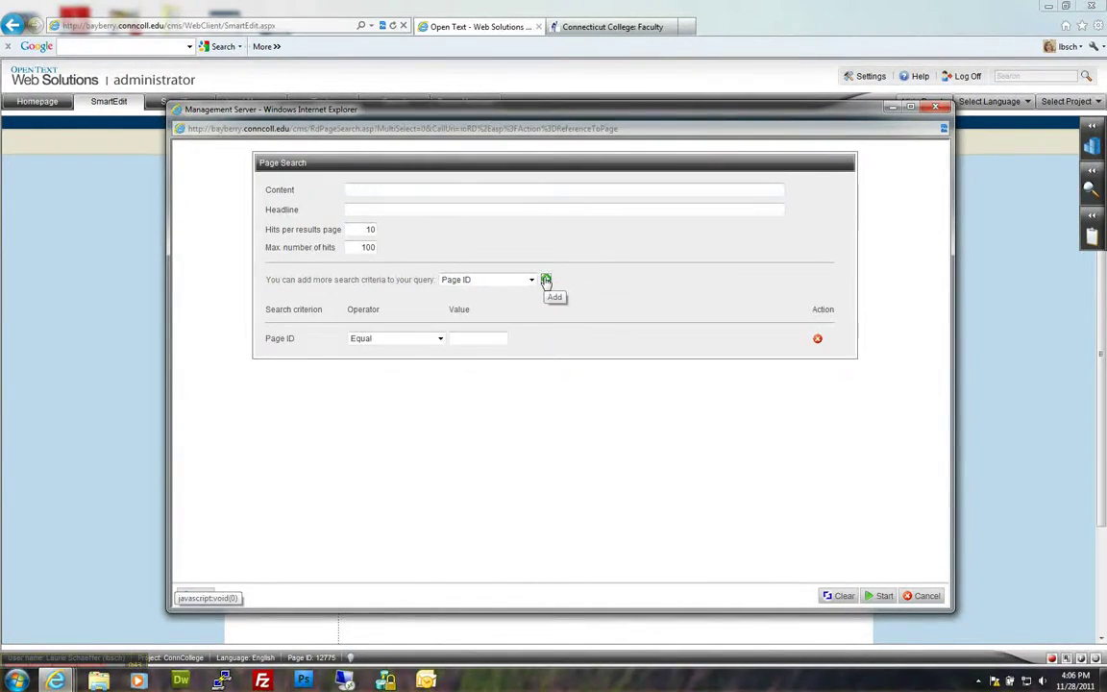
{"action": "left_click", "coordinate": [476, 338]}
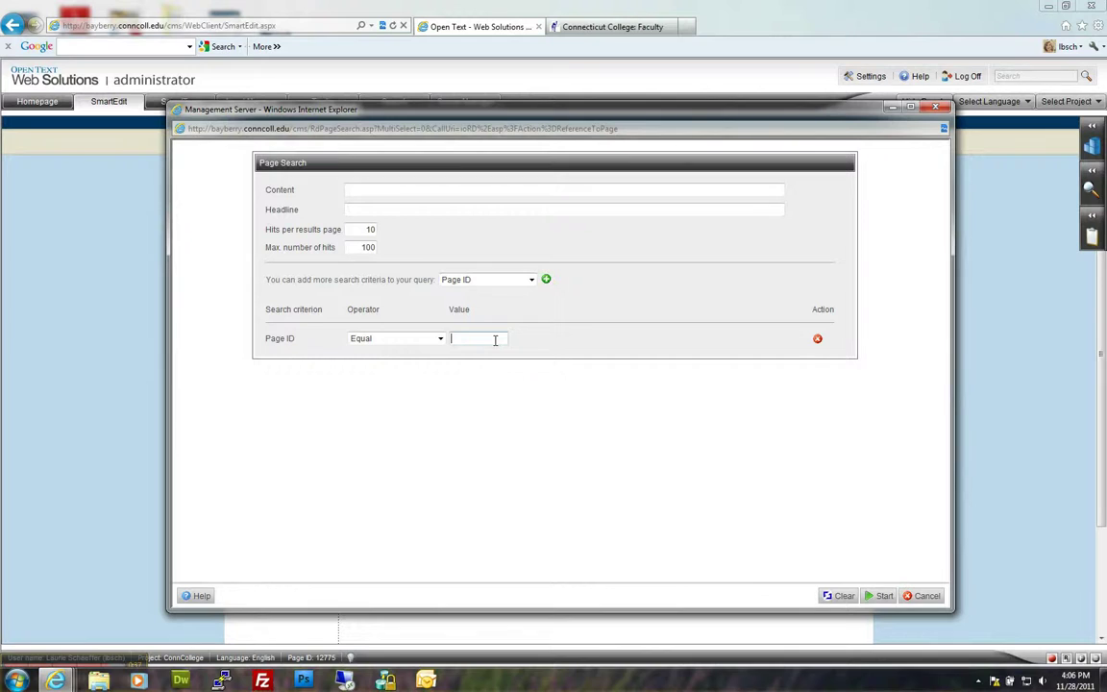
{"action": "type", "text": "11163"}
{"action": "left_click", "coordinate": [882, 596]}
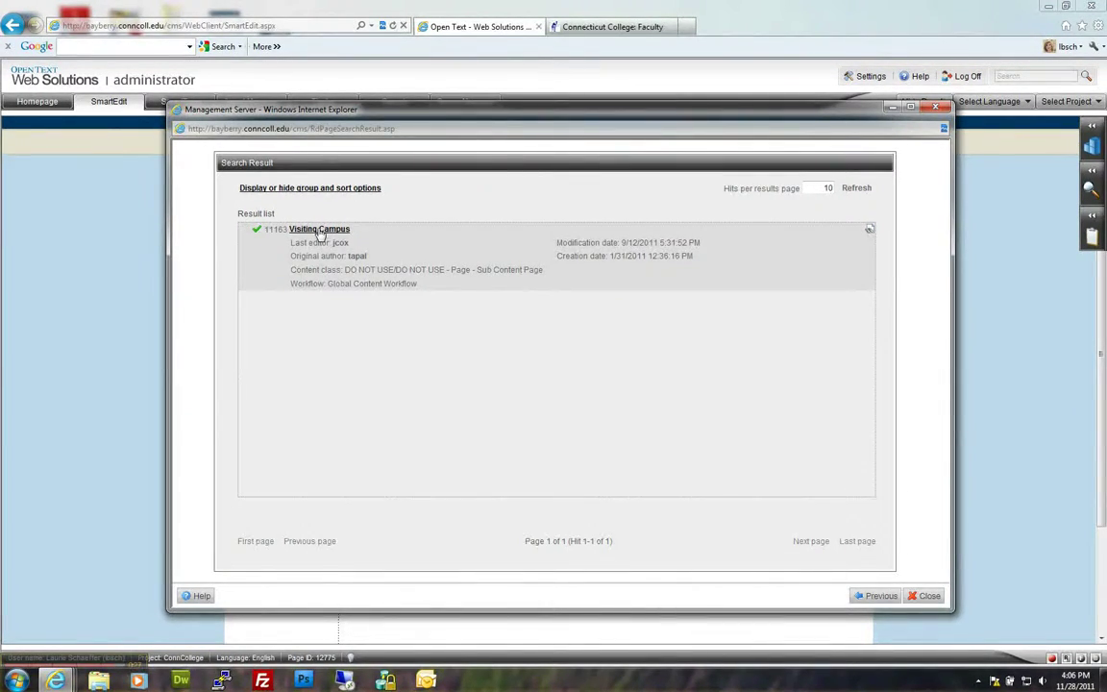
{"action": "left_click", "coordinate": [320, 231]}
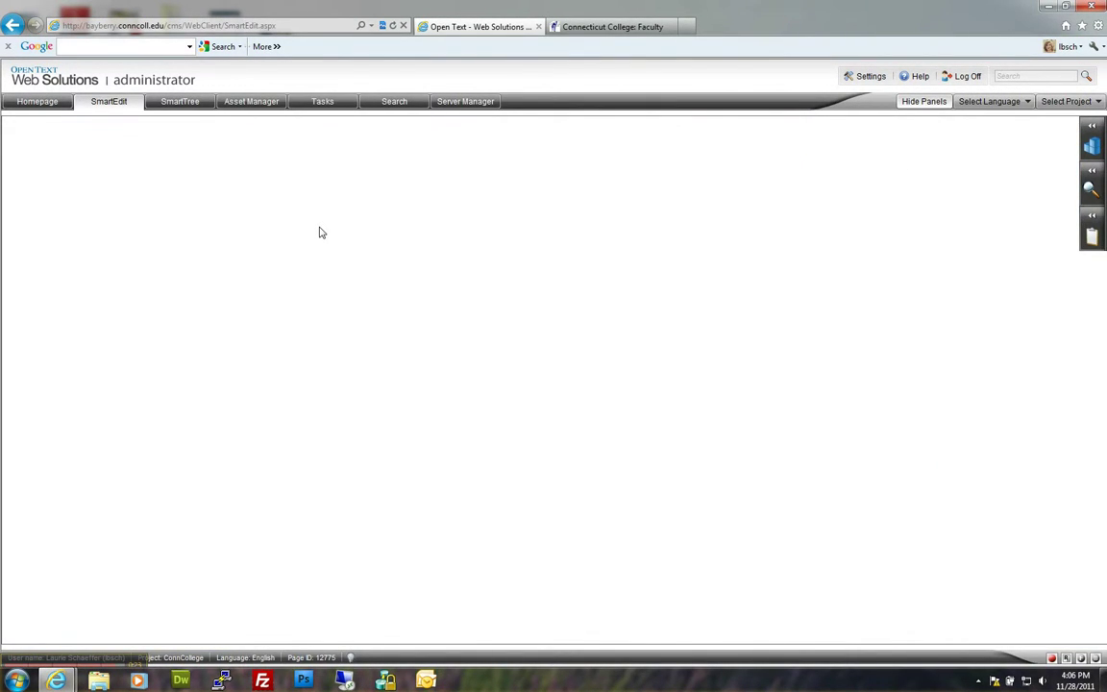
Step: Review the Honor Code page and close Related Links editing, leaving SGA Web Site and Visiting Campus listed
{"action": "scroll", "coordinate": [349, 314], "scroll_direction": "down", "scroll_amount": 2}
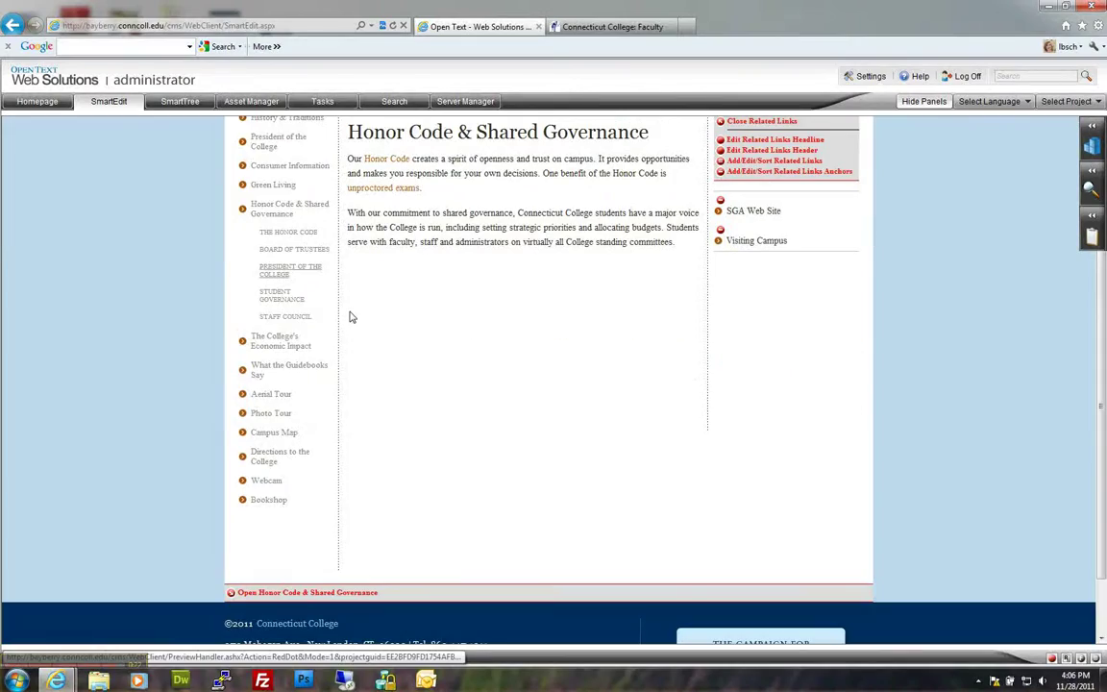
{"action": "scroll", "coordinate": [431, 381], "scroll_direction": "up", "scroll_amount": 1}
{"action": "scroll", "coordinate": [431, 381], "scroll_direction": "up", "scroll_amount": 1}
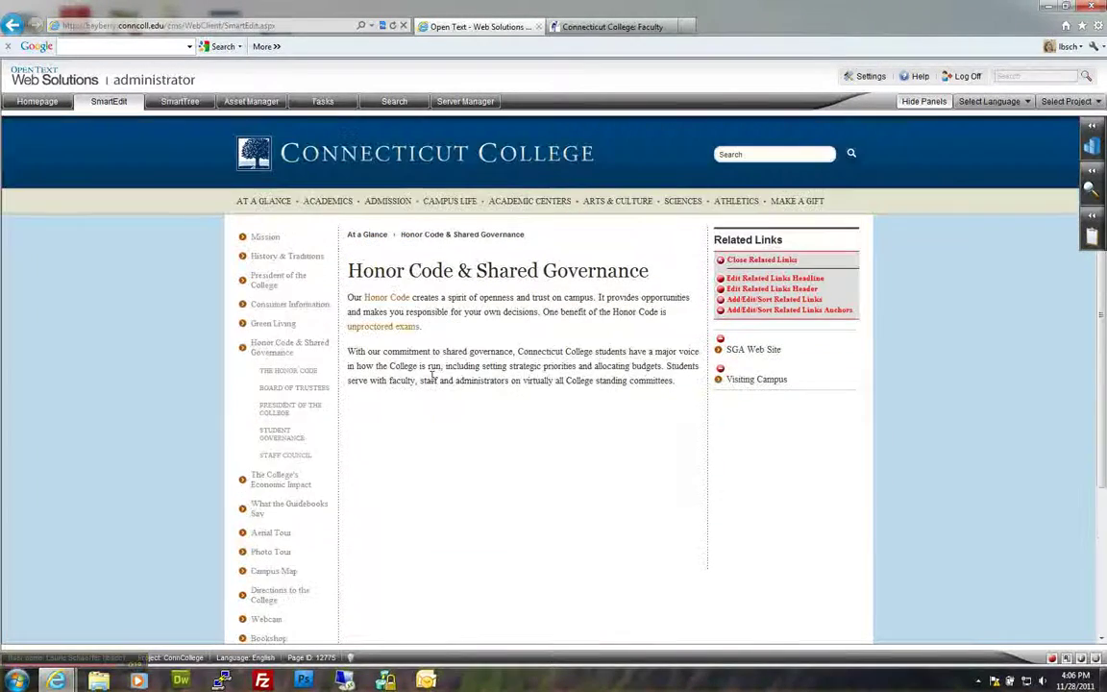
{"action": "scroll", "coordinate": [432, 381], "scroll_direction": "down", "scroll_amount": 2}
{"action": "scroll", "coordinate": [432, 382], "scroll_direction": "up", "scroll_amount": 1}
{"action": "scroll", "coordinate": [431, 382], "scroll_direction": "down", "scroll_amount": 2}
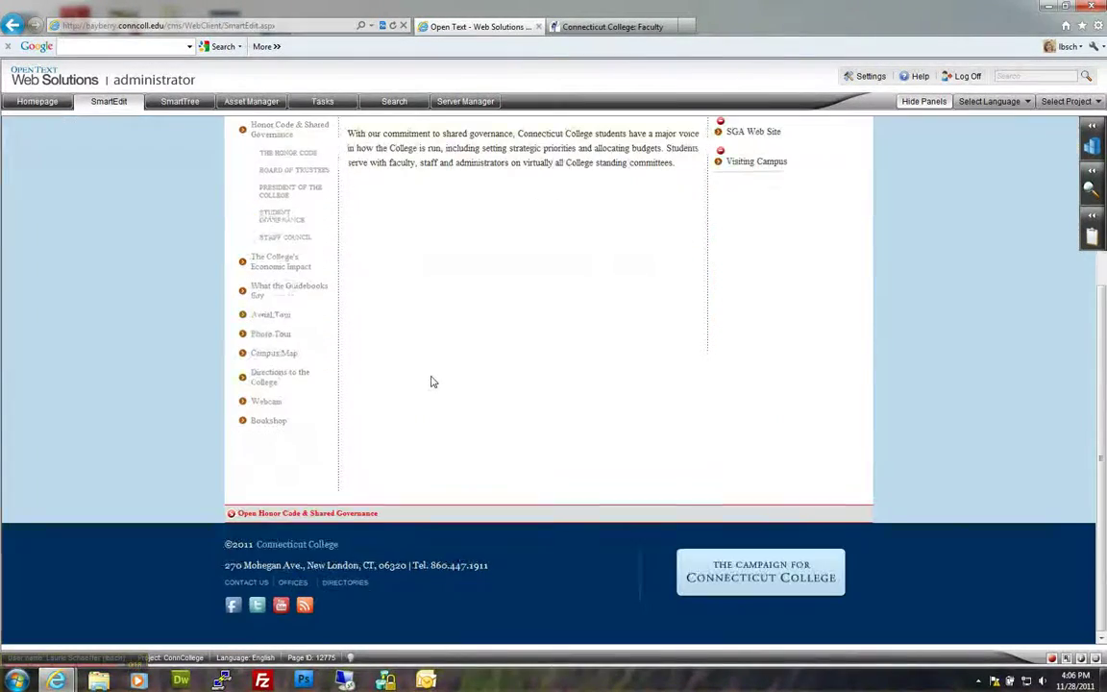
{"action": "scroll", "coordinate": [420, 440], "scroll_direction": "up", "scroll_amount": 1}
{"action": "scroll", "coordinate": [420, 440], "scroll_direction": "up", "scroll_amount": 3}
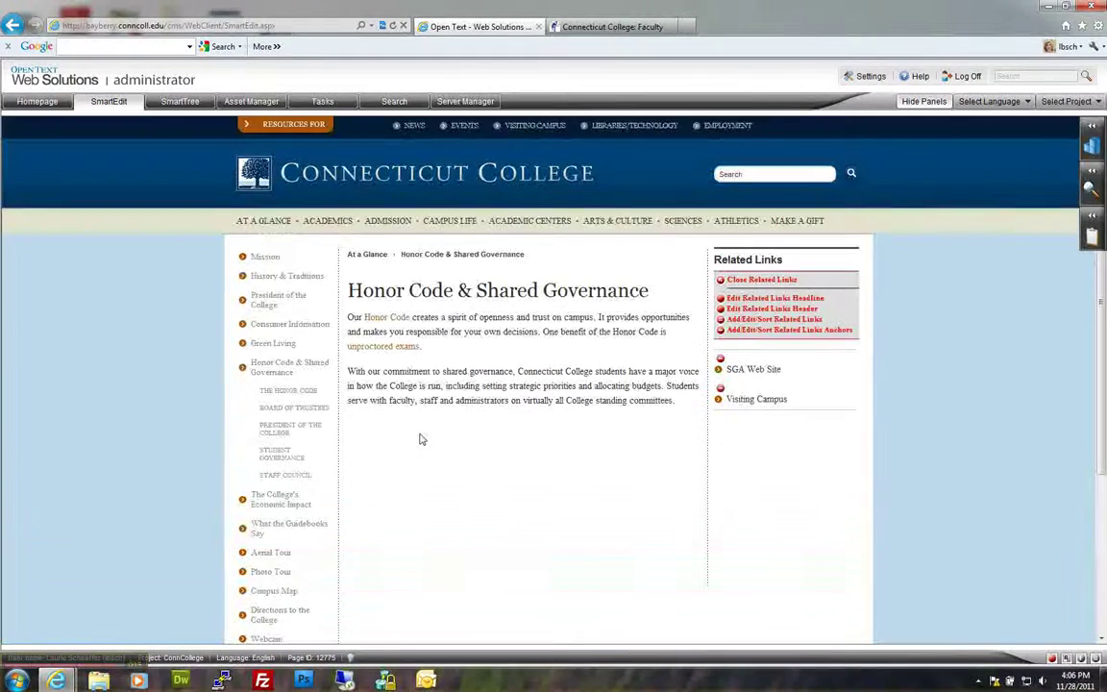
{"action": "left_click", "coordinate": [728, 301]}
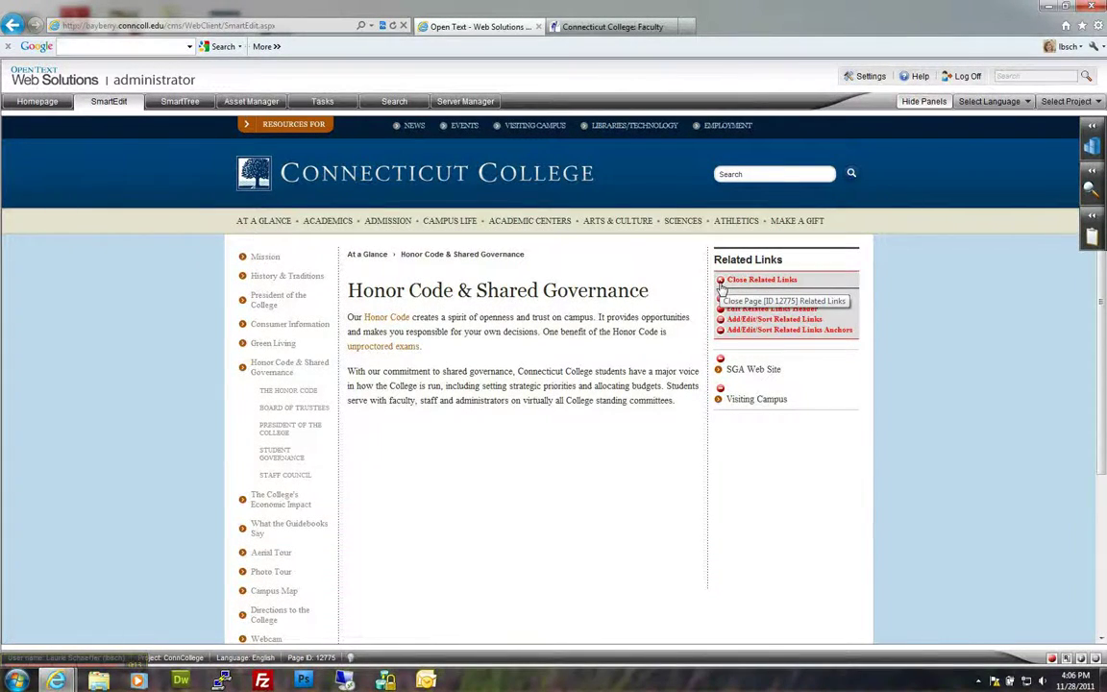